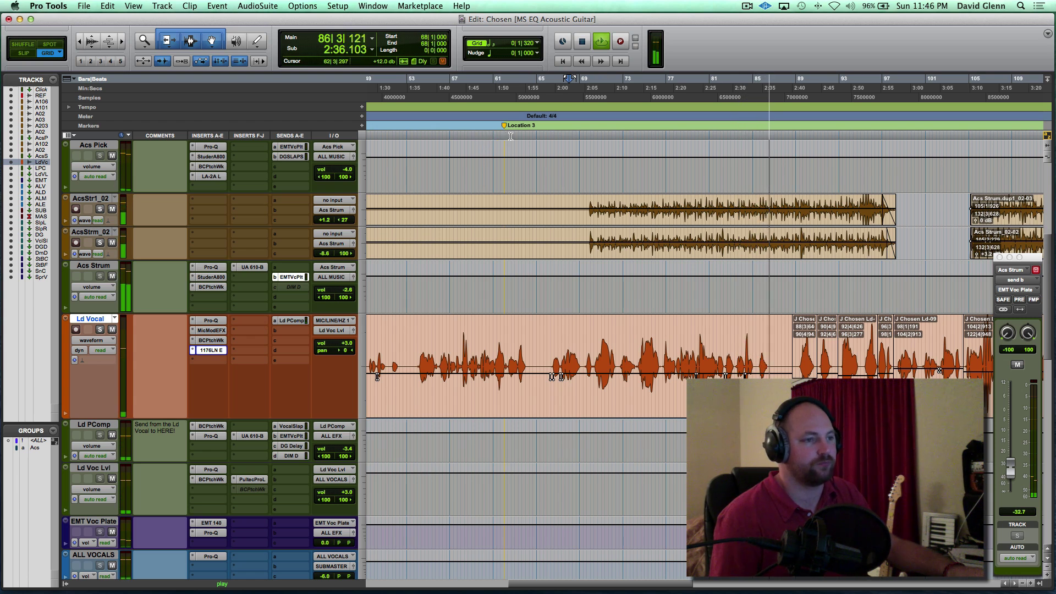
- Stop playback and audition the lead vocal phrase starting at 65|2|320 with the track soloed
{"action": "key", "text": "space"}
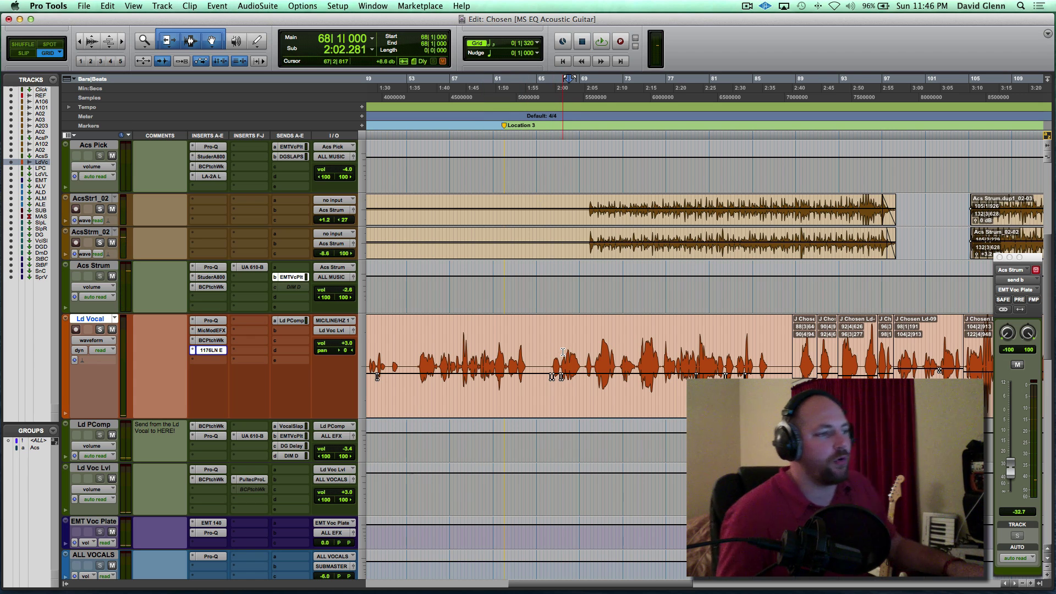
{"action": "key", "text": "super+bracketright"}
{"action": "scroll", "coordinate": [563, 352], "scroll_direction": "right", "scroll_amount": 2}
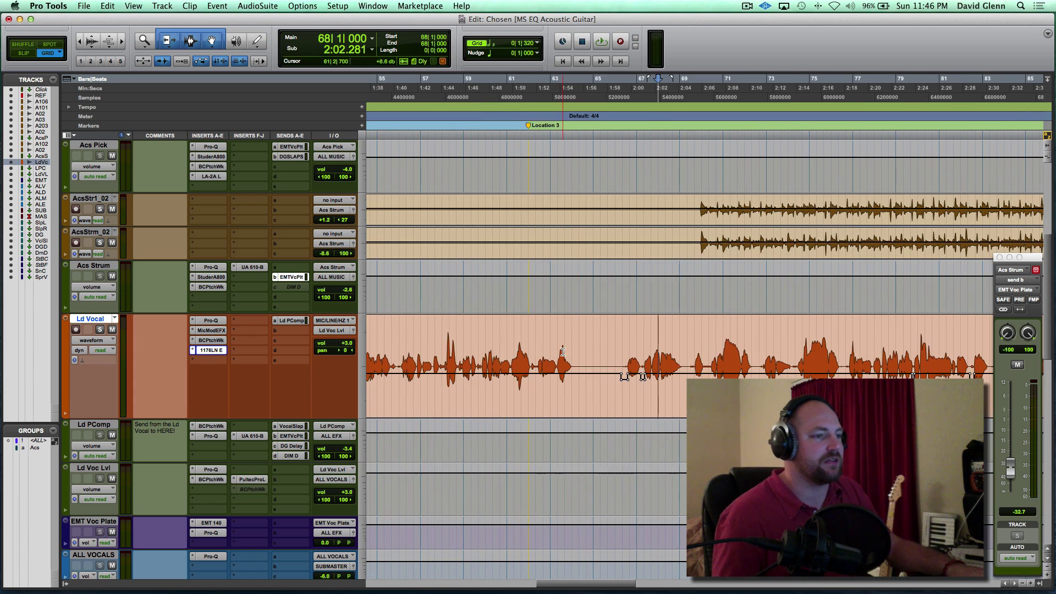
{"action": "scroll", "coordinate": [562, 352], "scroll_direction": "right", "scroll_amount": 4}
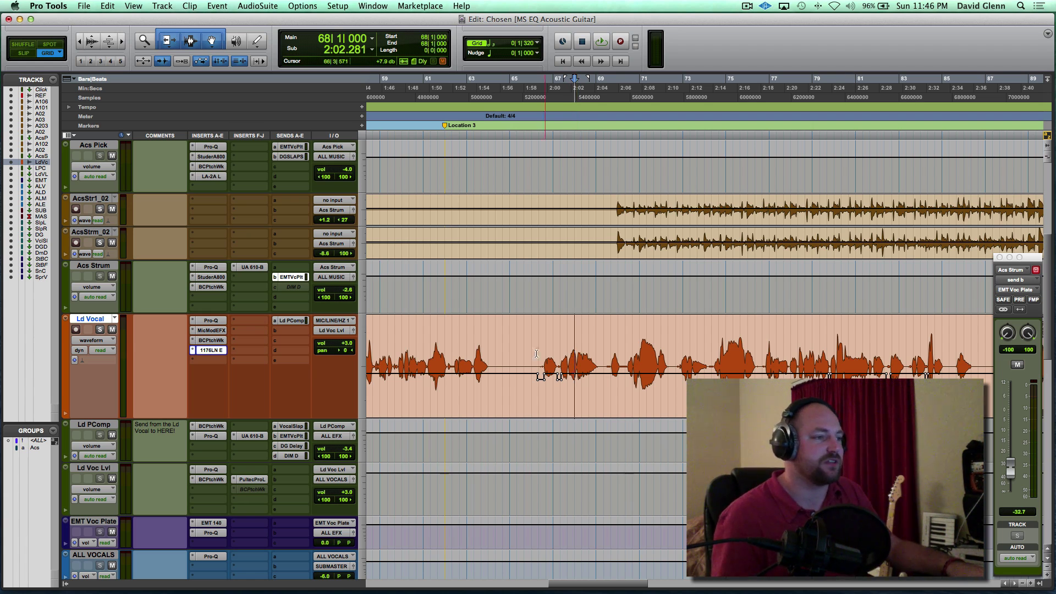
{"action": "left_click", "coordinate": [521, 347]}
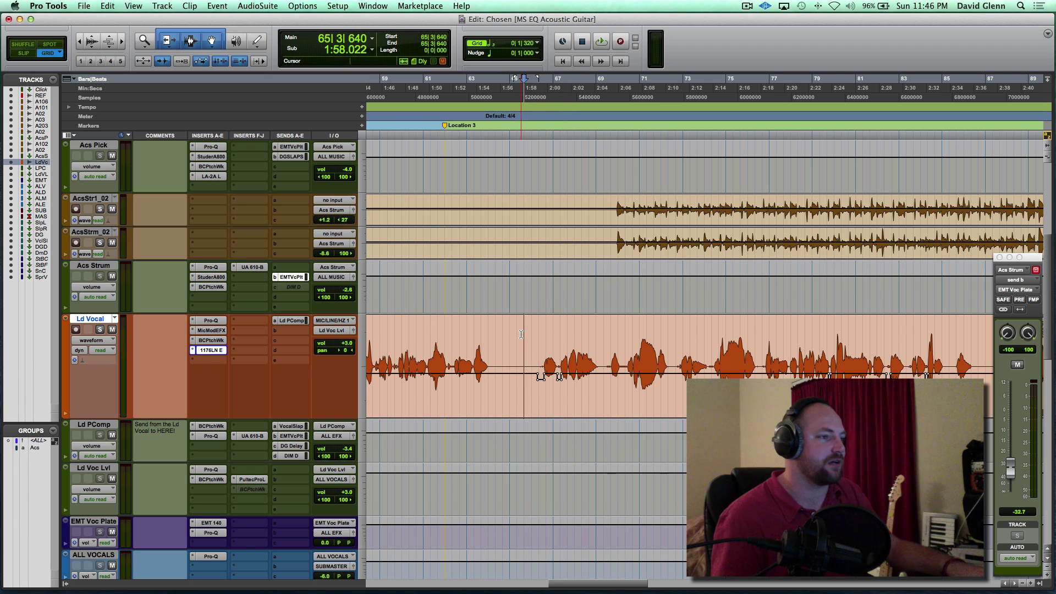
{"action": "key", "text": "super+bracketright"}
{"action": "key", "text": "super+bracketright"}
{"action": "left_click", "coordinate": [544, 339]}
{"action": "key", "text": "space"}
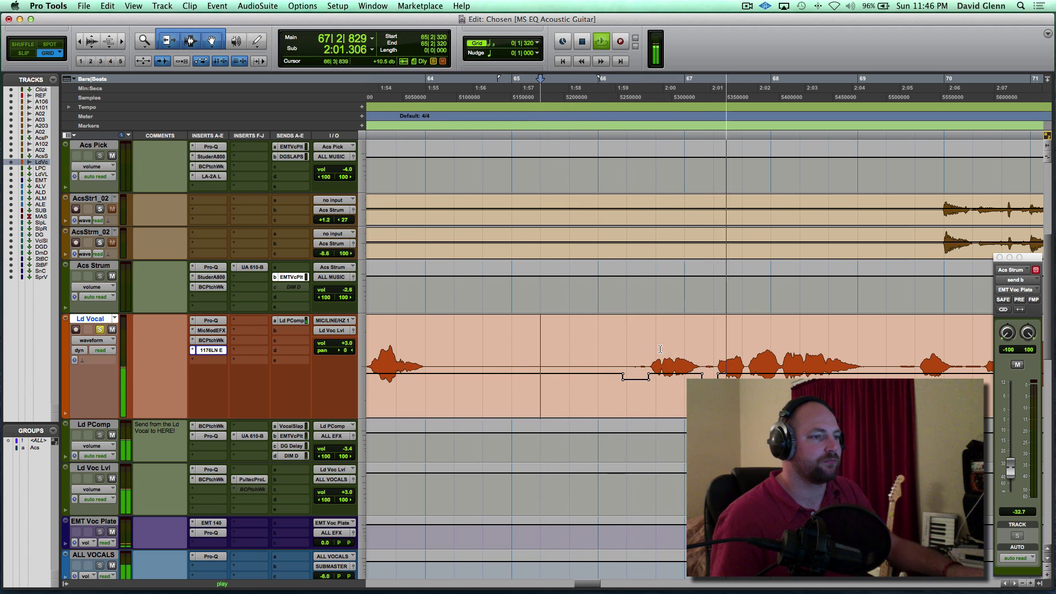
{"action": "key", "text": "space"}
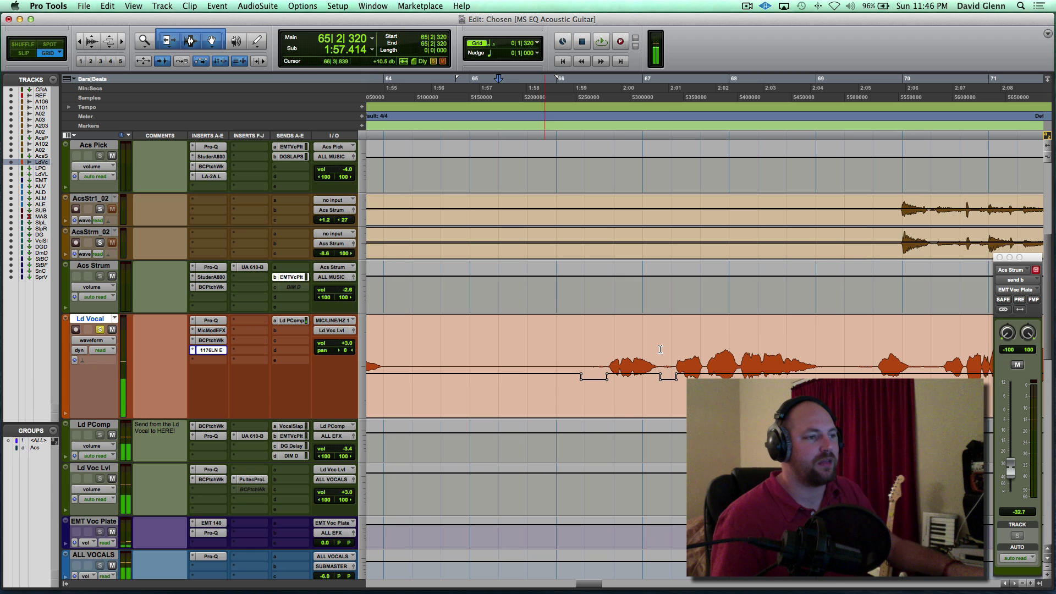
- Examine the level dips drawn in the lead vocal's gain line around bars 66 and 67
{"action": "left_click", "coordinate": [643, 345]}
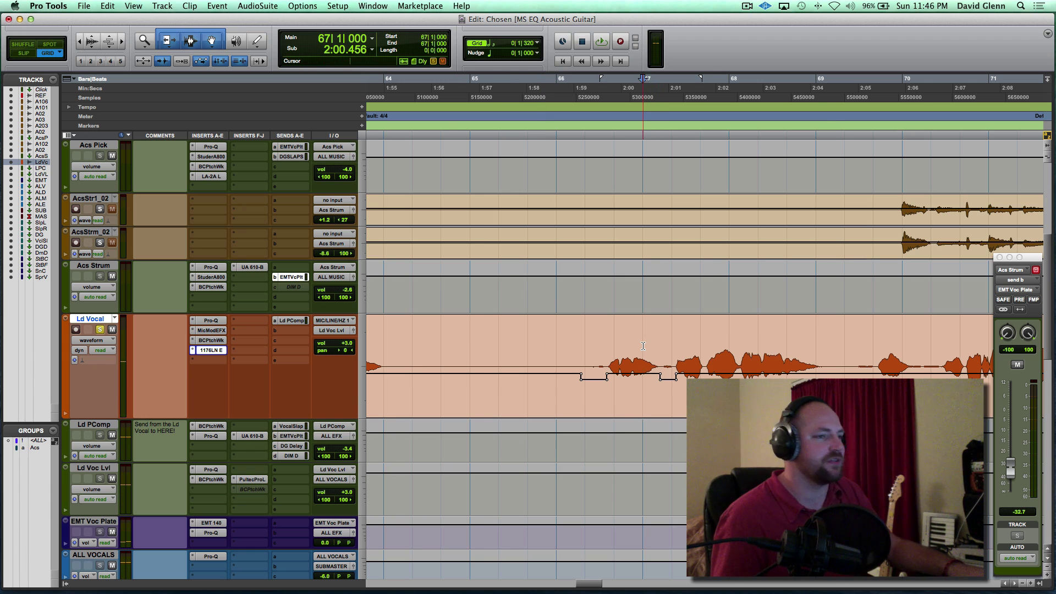
{"action": "key", "text": "super+bracketright"}
{"action": "key", "text": "super+bracketright"}
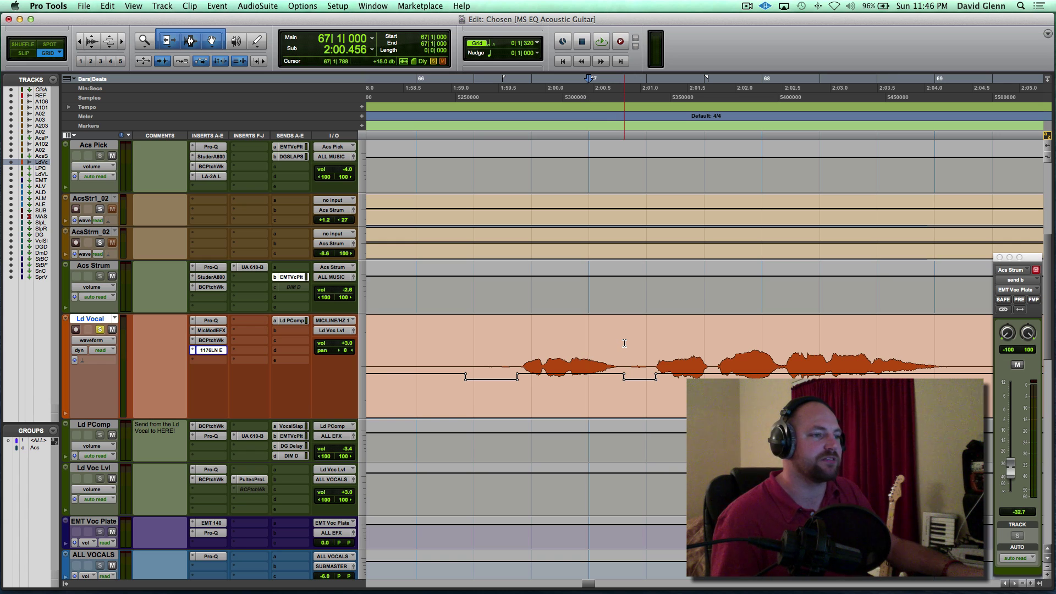
{"action": "key", "text": "super+bracketleft"}
{"action": "scroll", "coordinate": [625, 343], "scroll_direction": "right", "scroll_amount": 3}
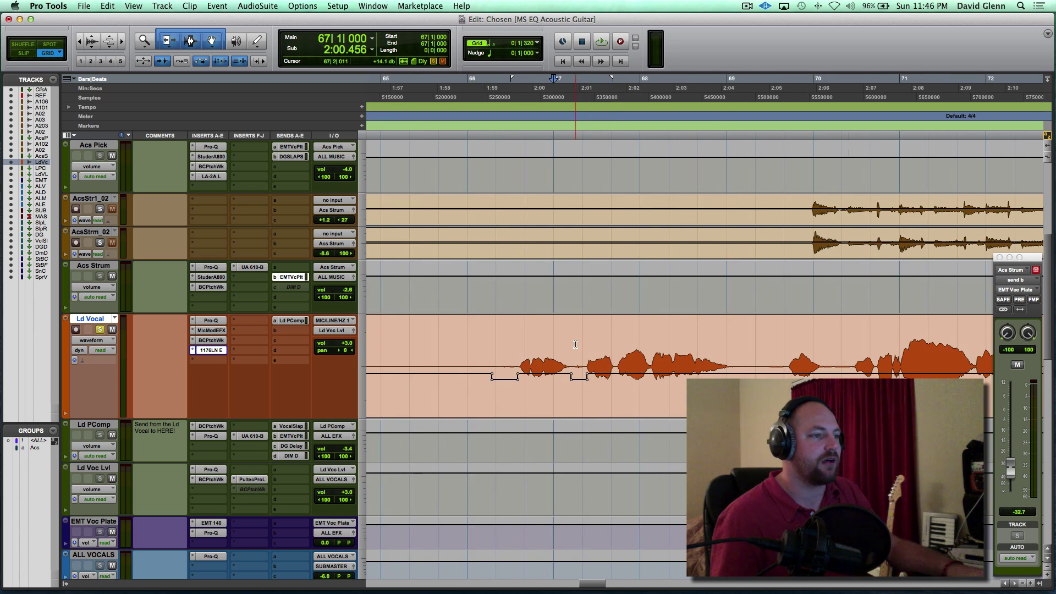
{"action": "key", "text": "super+bracketleft"}
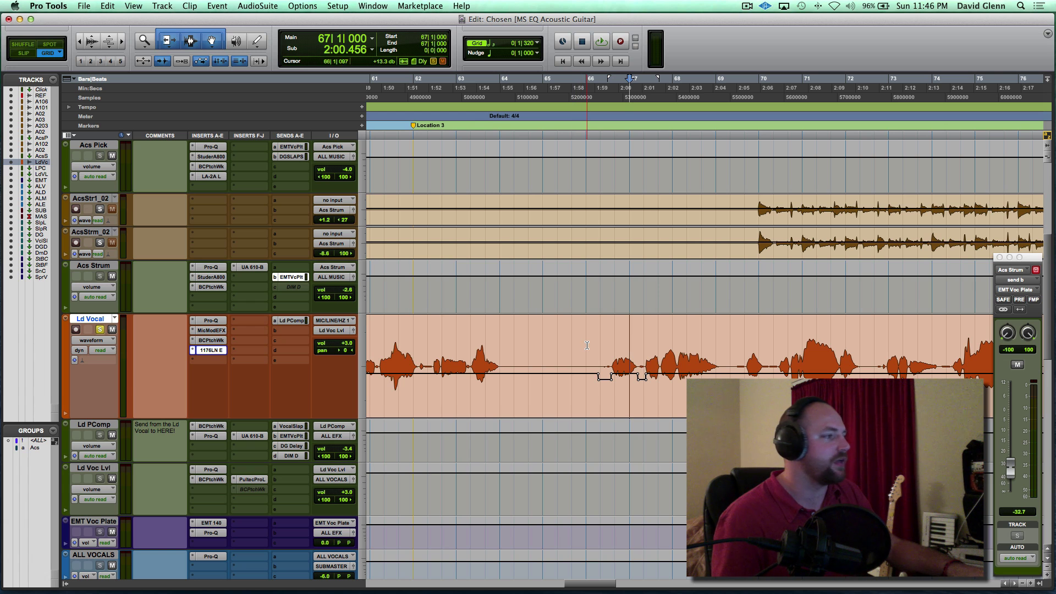
{"action": "key", "text": "super+bracketleft"}
{"action": "key", "text": "super+bracketleft"}
{"action": "scroll", "coordinate": [587, 345], "scroll_direction": "right", "scroll_amount": 10}
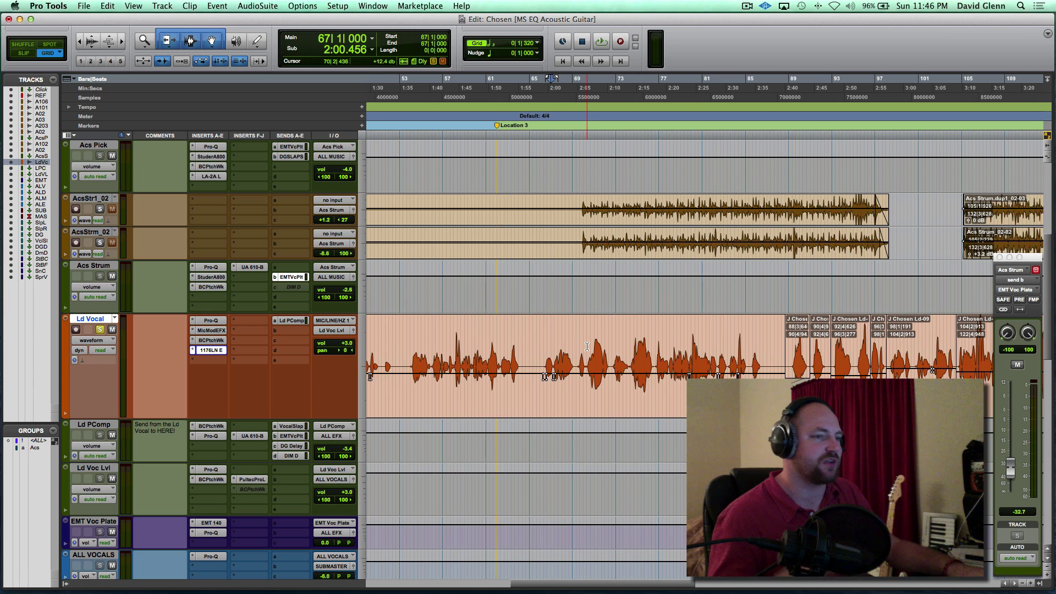
- Audition the lead vocal phrase starting at 83|3|640, ahead of the separated clips
{"action": "left_click", "coordinate": [731, 354]}
{"action": "key", "text": "super+bracketright"}
{"action": "key", "text": "super+bracketright"}
{"action": "key", "text": "super+bracketleft"}
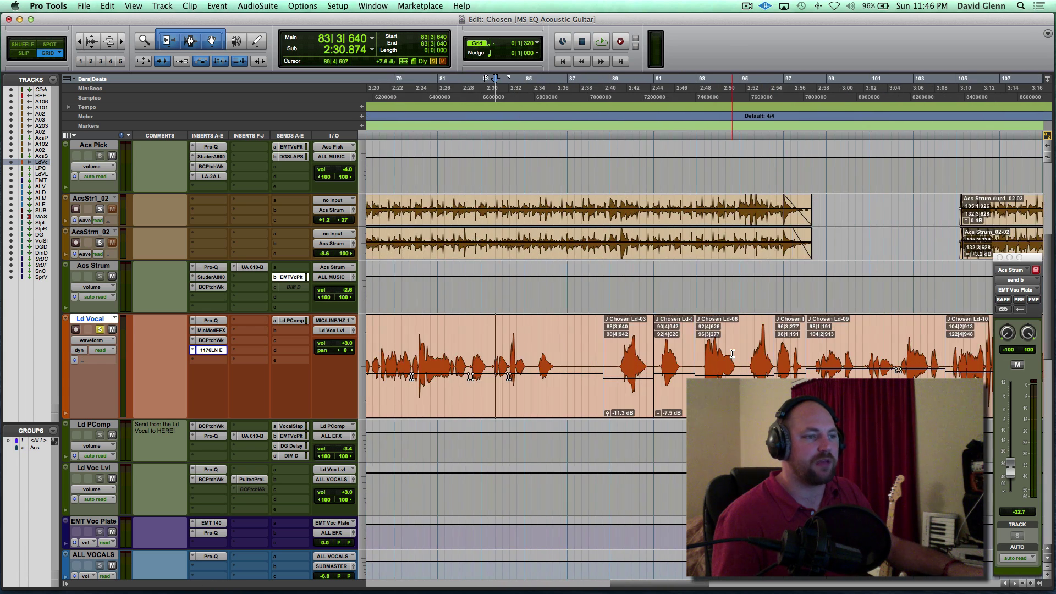
{"action": "left_click", "coordinate": [537, 350]}
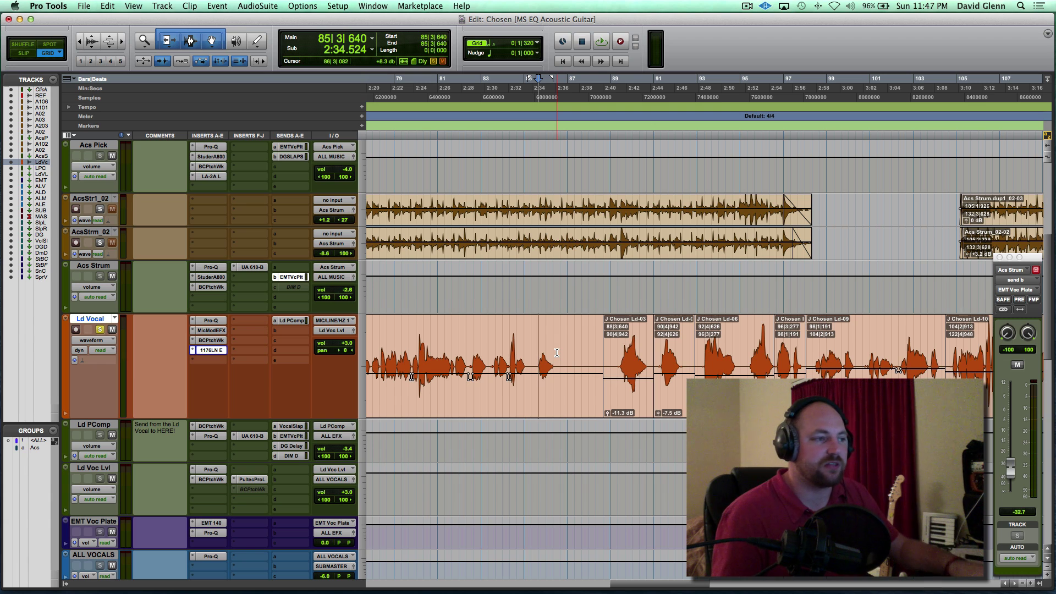
{"action": "key", "text": "t"}
{"action": "scroll", "coordinate": [556, 352], "scroll_direction": "right", "scroll_amount": 5}
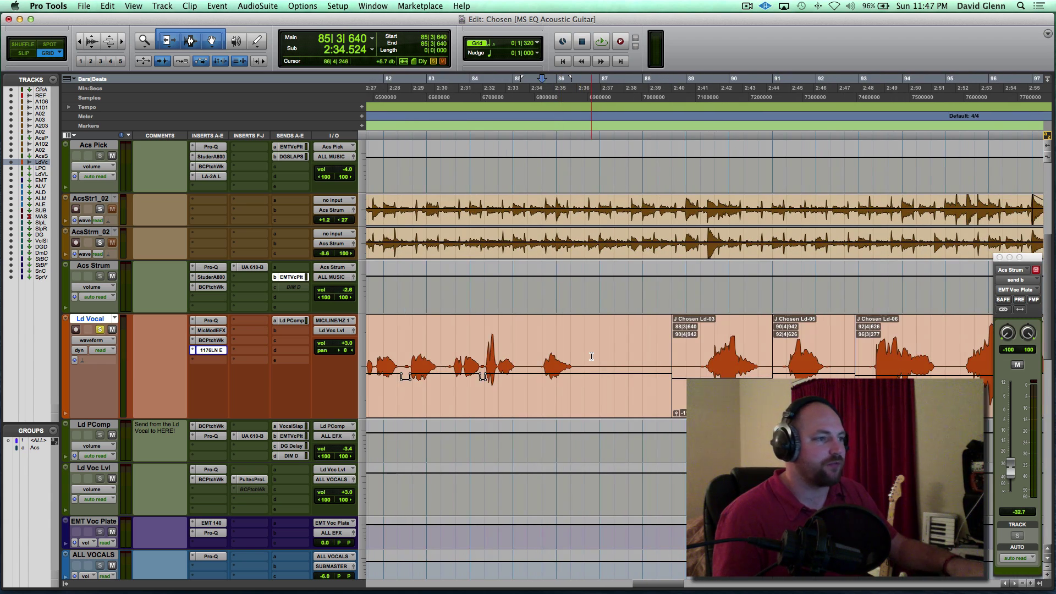
{"action": "left_click", "coordinate": [456, 358]}
{"action": "key", "text": "space"}
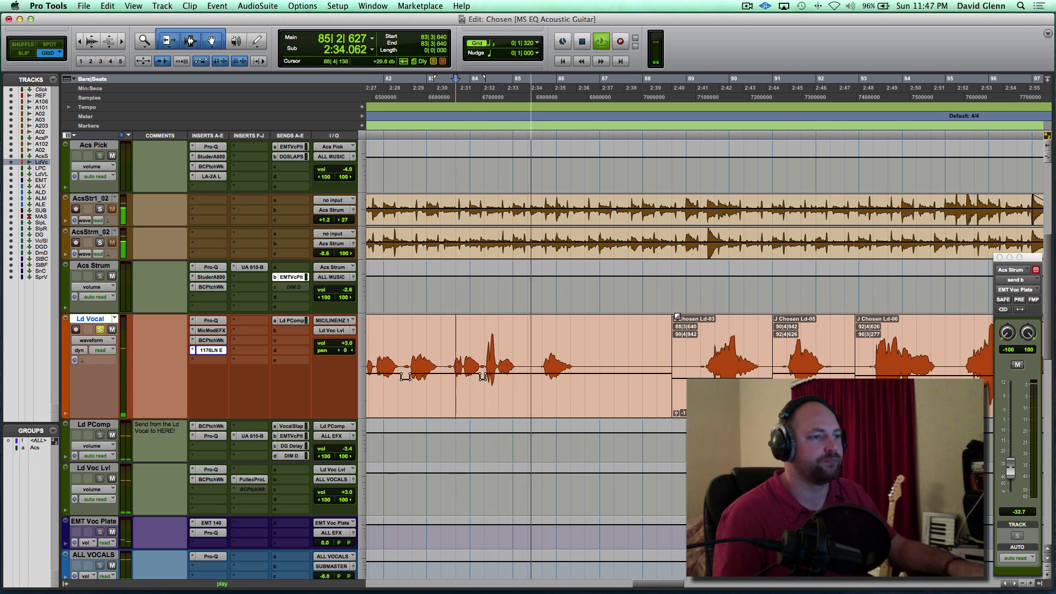
{"action": "key", "text": "space"}
- Audition the mix from 89|1|000 and examine the clip gain of the separated lead vocal clips
{"action": "left_click", "coordinate": [684, 281]}
{"action": "key", "text": "space"}
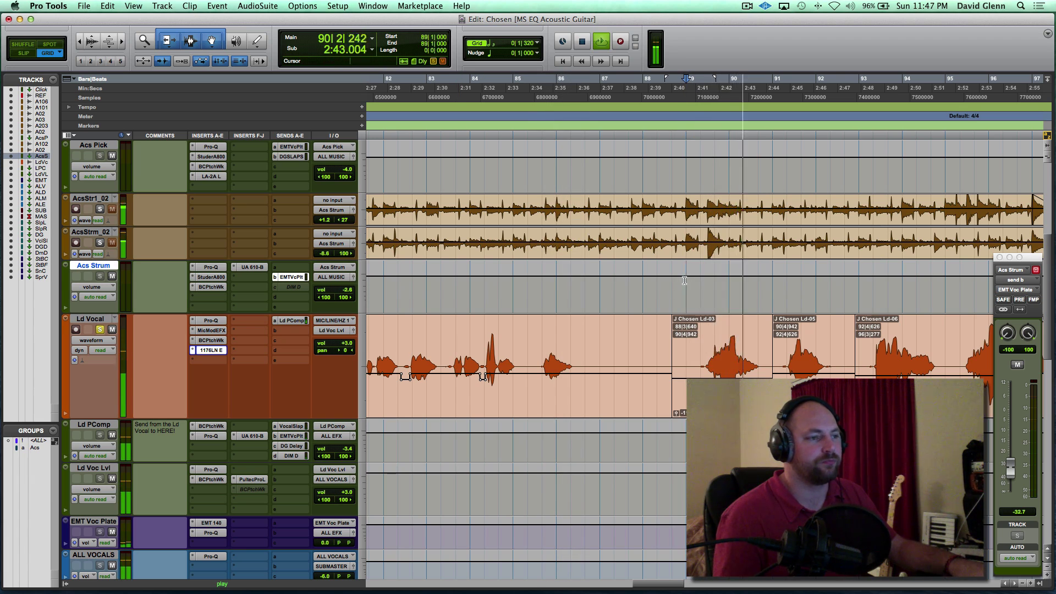
{"action": "key", "text": "space"}
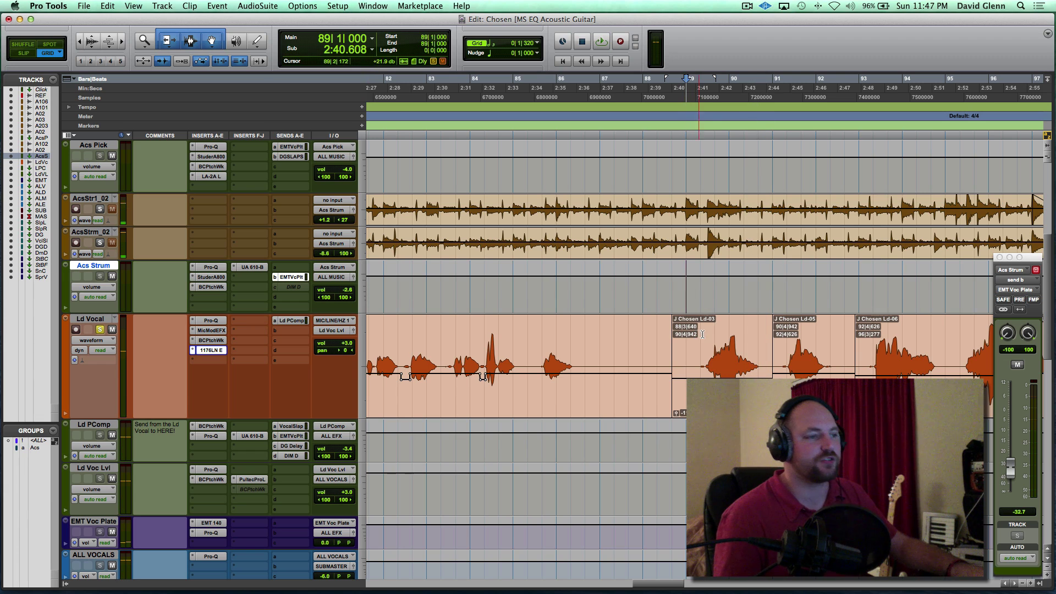
{"action": "scroll", "coordinate": [724, 370], "scroll_direction": "right", "scroll_amount": 5}
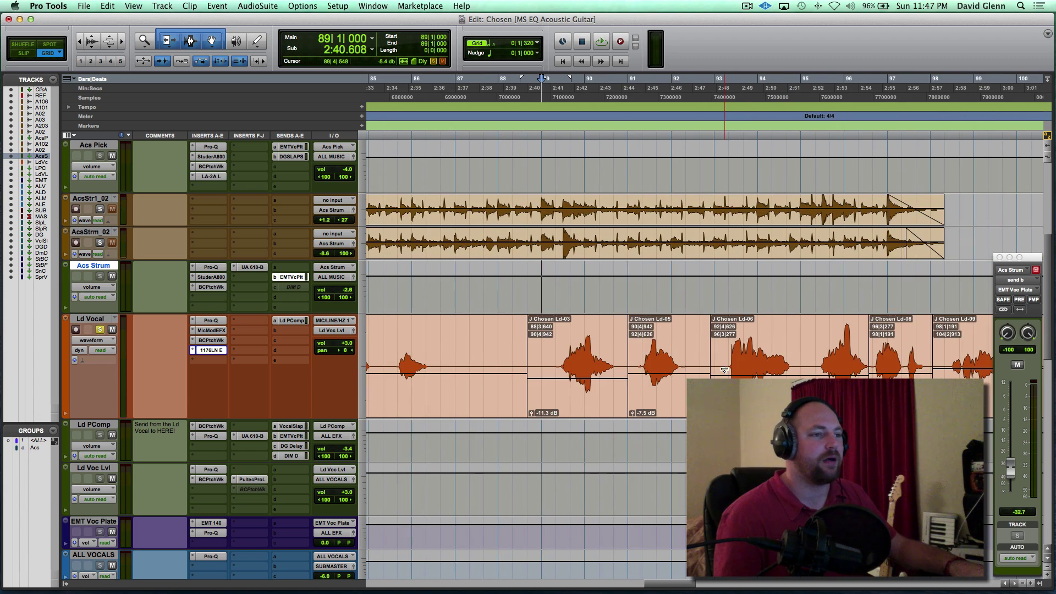
{"action": "scroll", "coordinate": [730, 366], "scroll_direction": "right", "scroll_amount": 6}
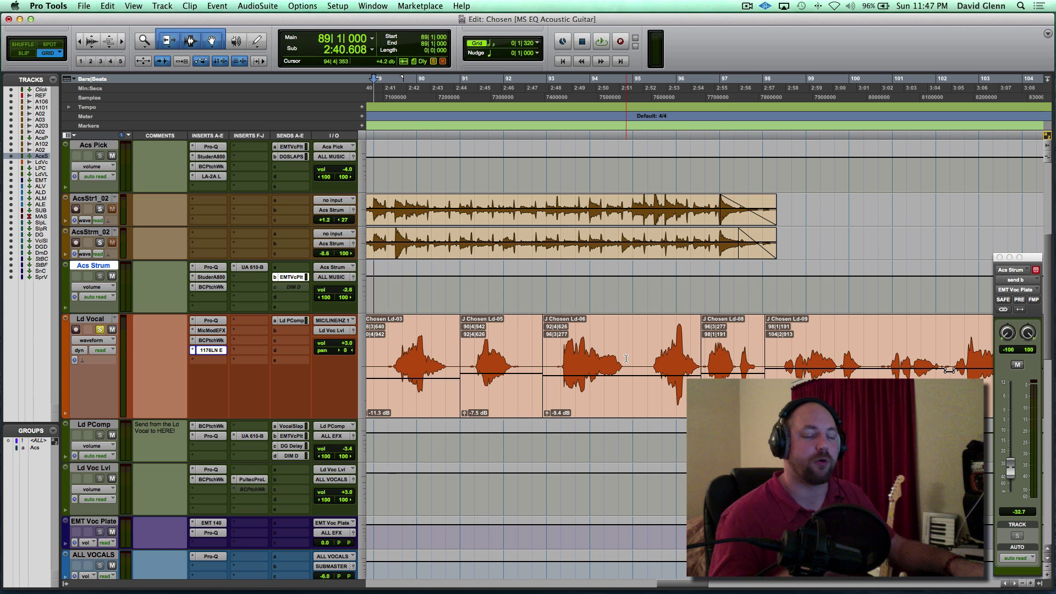
{"action": "scroll", "coordinate": [625, 359], "scroll_direction": "down", "scroll_amount": 2}
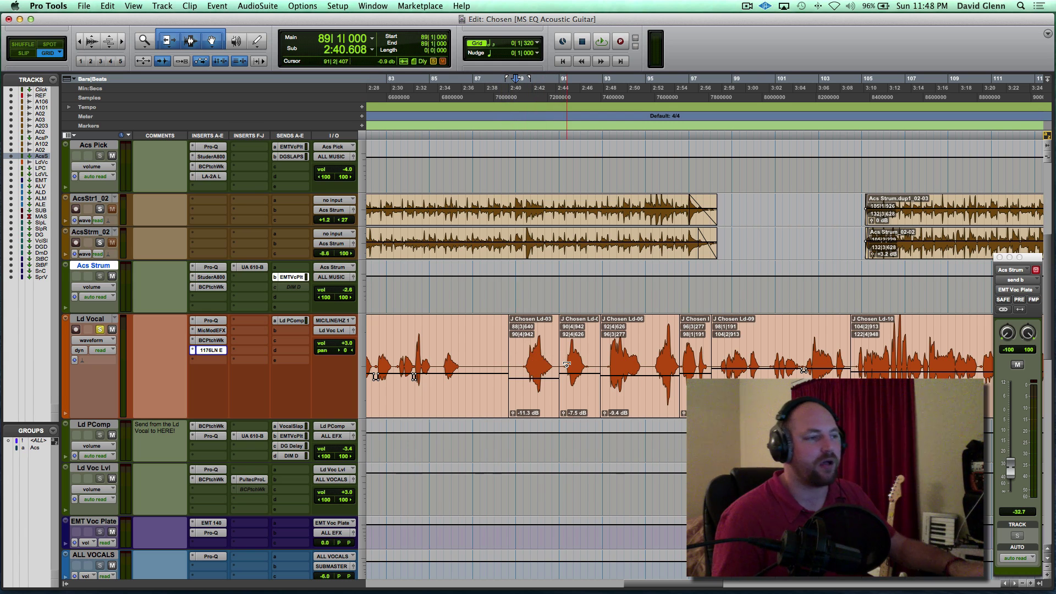
{"action": "scroll", "coordinate": [566, 365], "scroll_direction": "right", "scroll_amount": 2}
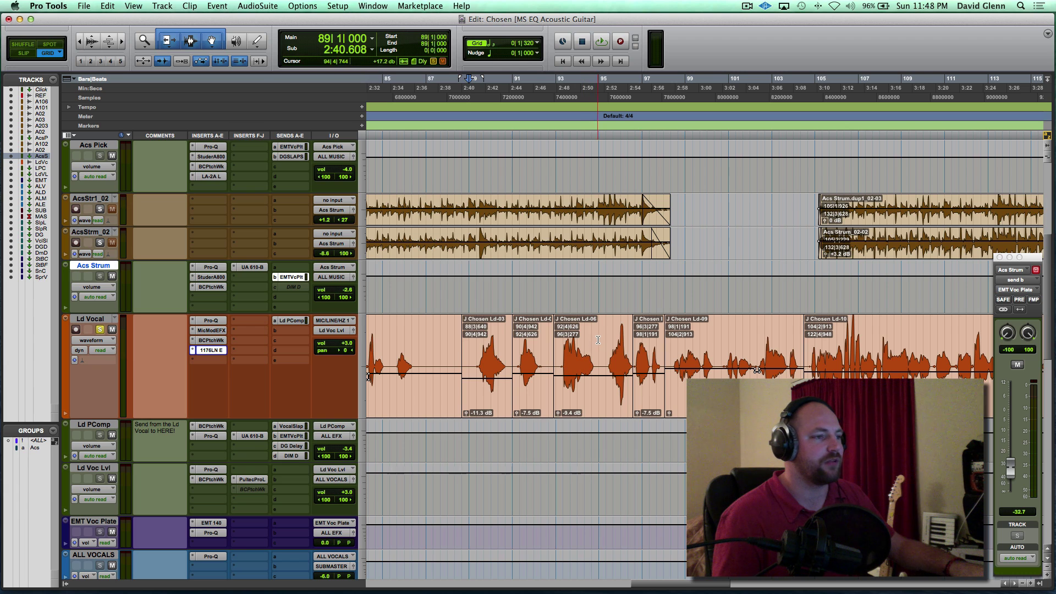
- Open the Pro-Q insert of the Ld Vocal track and inspect its EQ curve, including the low-cut band
{"action": "left_click", "coordinate": [210, 321]}
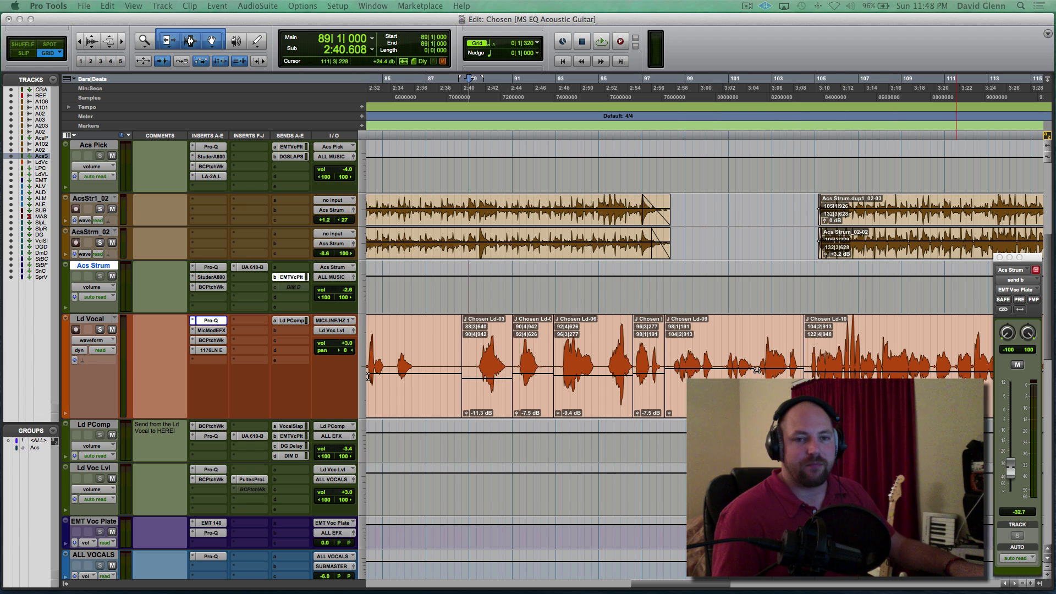
{"action": "left_click_drag", "start_coordinate": [824, 13], "coordinate": [664, 141]}
{"action": "left_click_drag", "start_coordinate": [559, 138], "coordinate": [637, 173]}
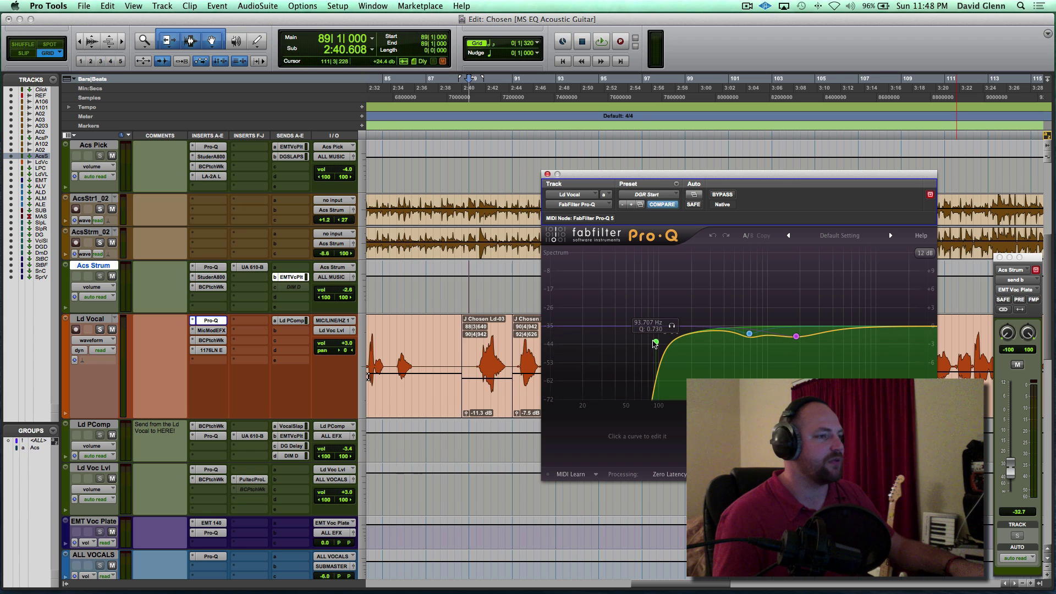
{"action": "left_click", "coordinate": [212, 321]}
- Open the MicModEFX insert of the Ld Vocal track, bypass it and place its window above the vocal waveform
{"action": "left_click", "coordinate": [208, 330]}
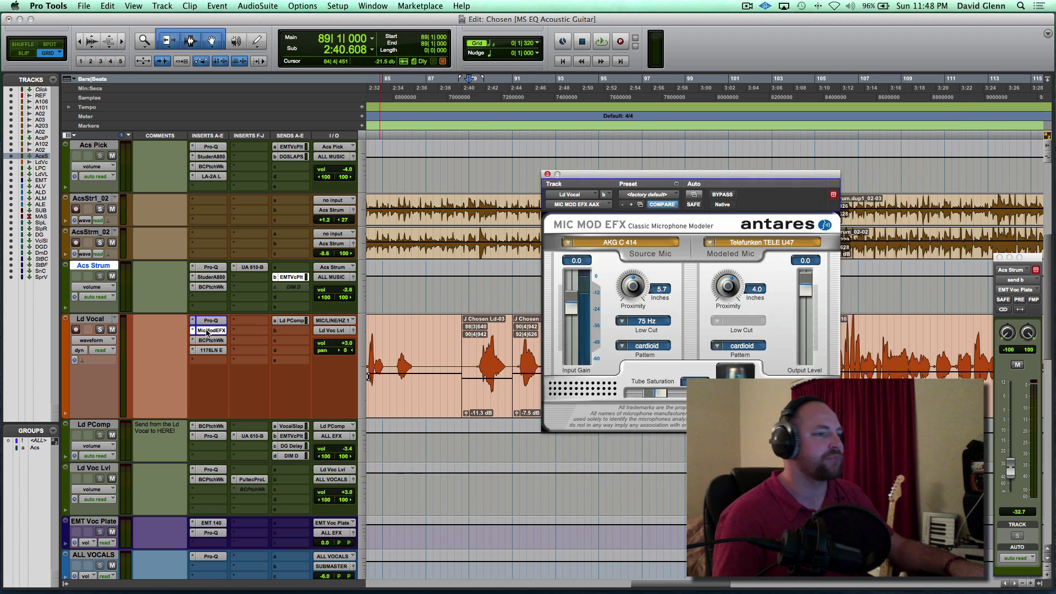
{"action": "left_click_drag", "start_coordinate": [665, 177], "coordinate": [530, 110]}
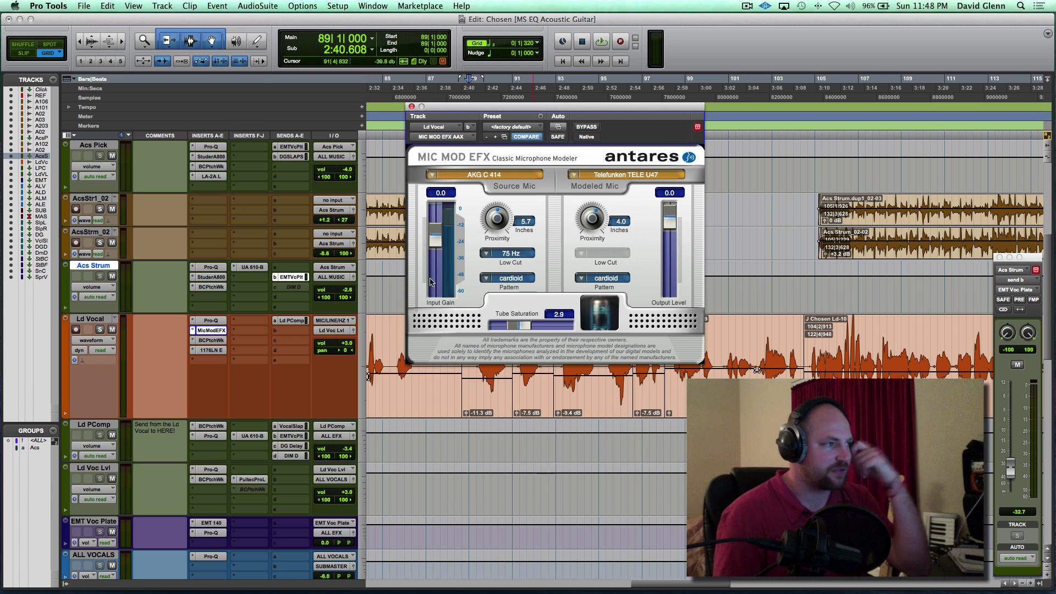
{"action": "left_click", "coordinate": [214, 330], "text": "super"}
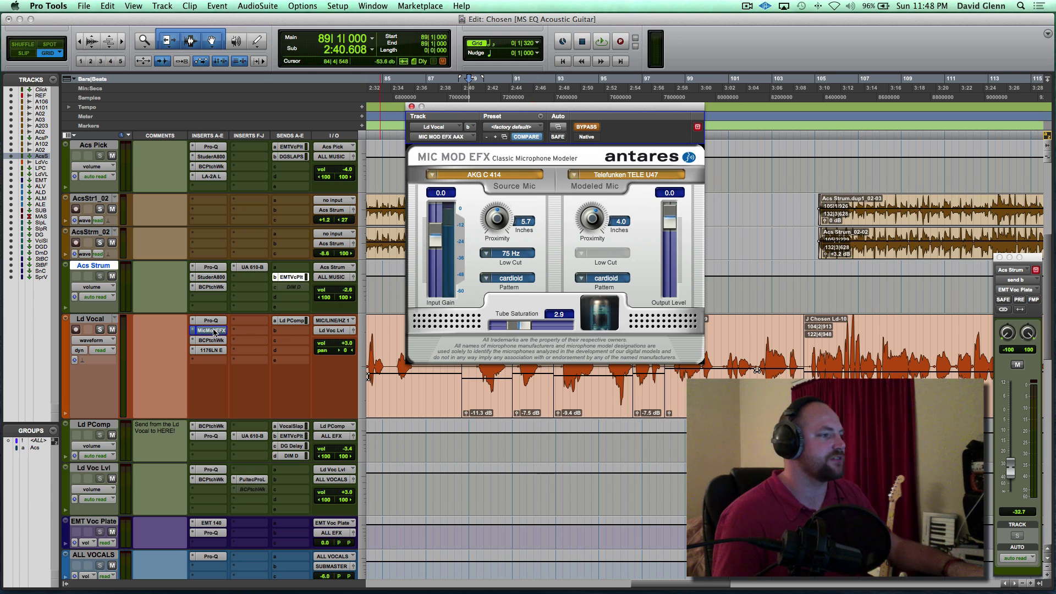
{"action": "left_click_drag", "start_coordinate": [523, 108], "coordinate": [694, 61]}
- Set the playback start to 89|1|000 and solo the Ld Vocal track
{"action": "left_click", "coordinate": [476, 357]}
{"action": "key", "text": "super+bracketright"}
{"action": "scroll", "coordinate": [476, 356], "scroll_direction": "right", "scroll_amount": 3}
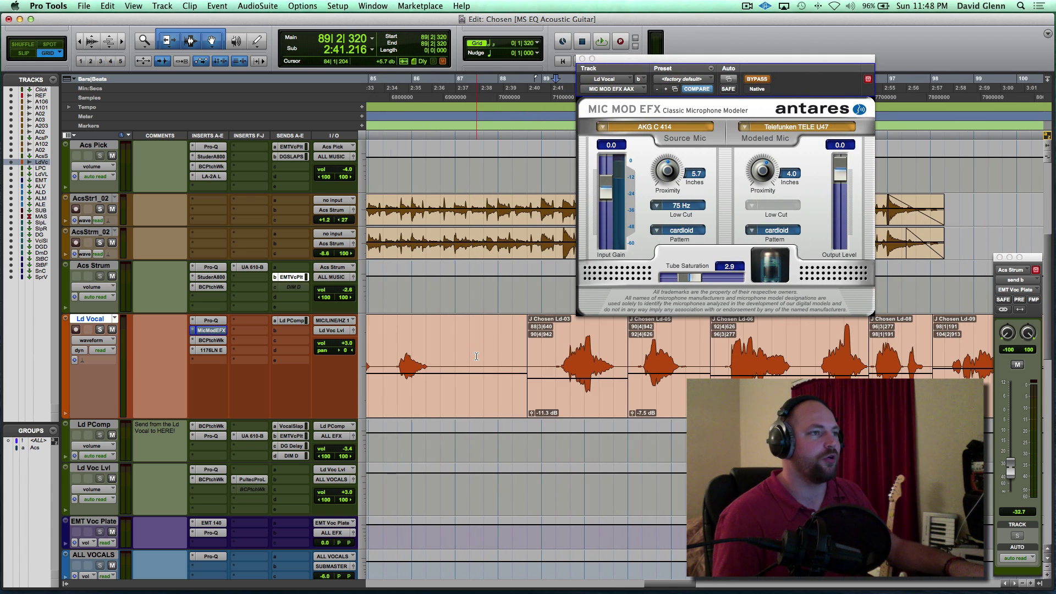
{"action": "scroll", "coordinate": [476, 356], "scroll_direction": "right", "scroll_amount": 2}
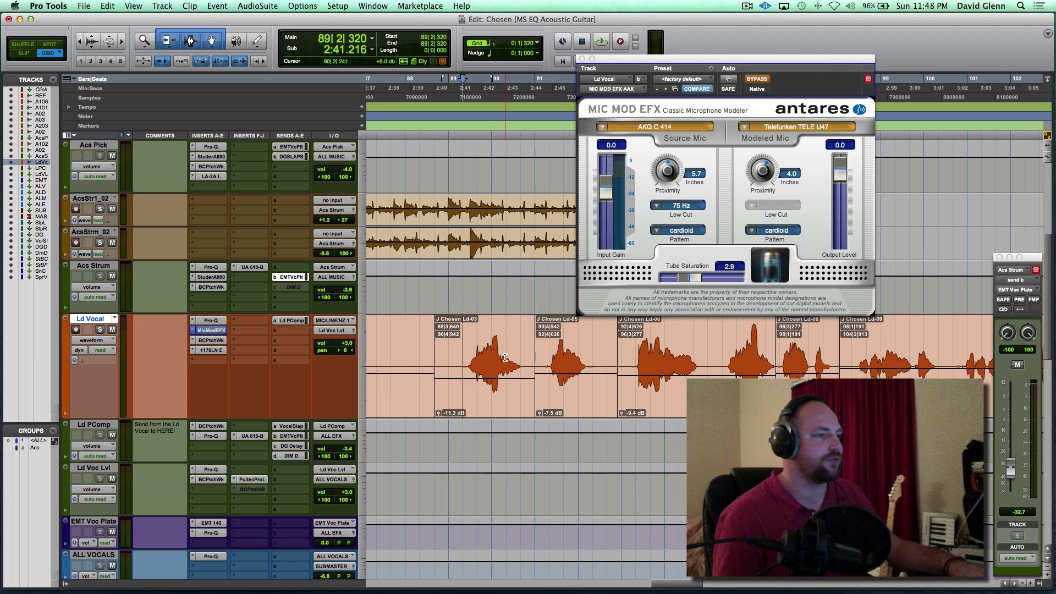
{"action": "left_click", "coordinate": [454, 354]}
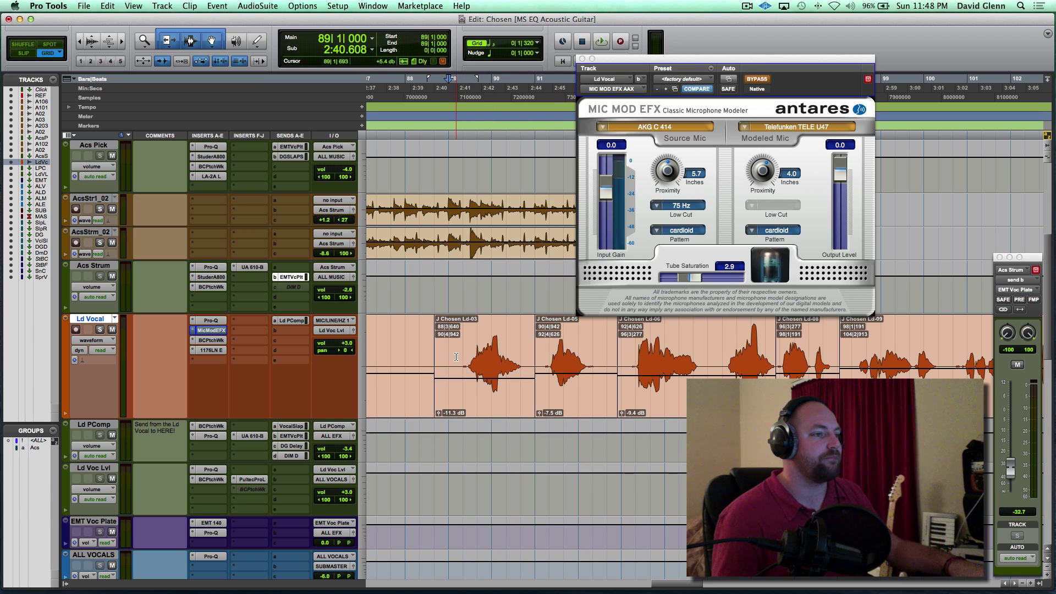
{"action": "scroll", "coordinate": [456, 357], "scroll_direction": "right", "scroll_amount": 2}
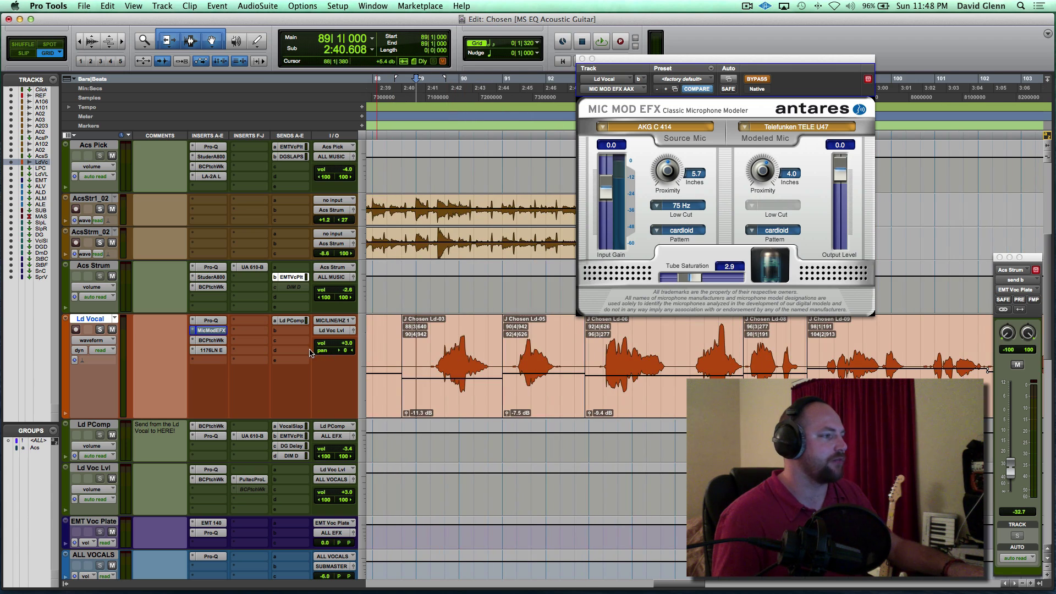
{"action": "left_click", "coordinate": [100, 329]}
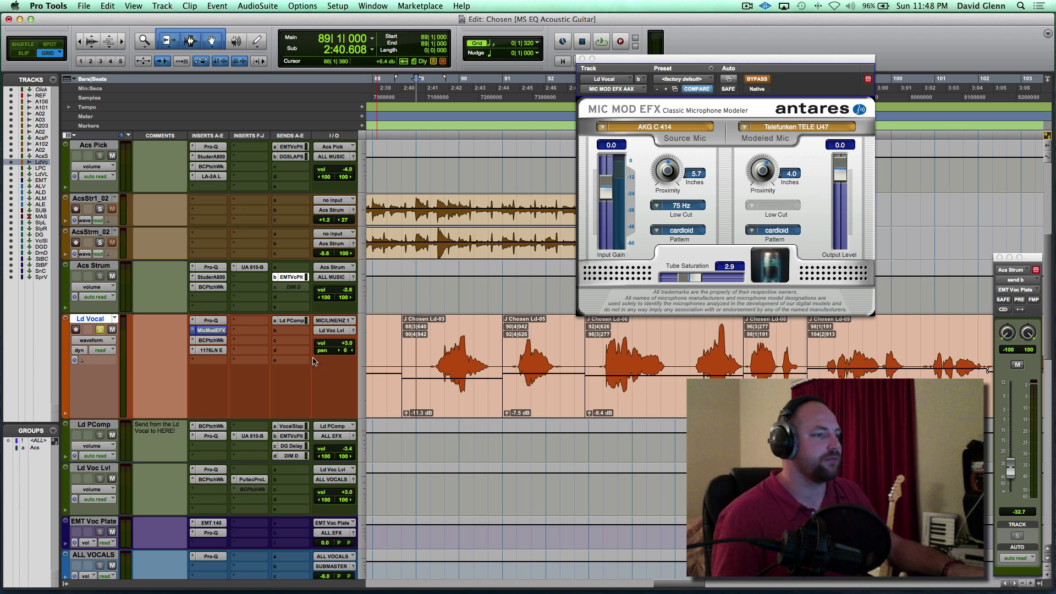
- Play the soloed lead vocal from 69|2|320 with MicModEFX bypassed
{"action": "key", "text": "super+bracketleft"}
{"action": "key", "text": "super+bracketleft"}
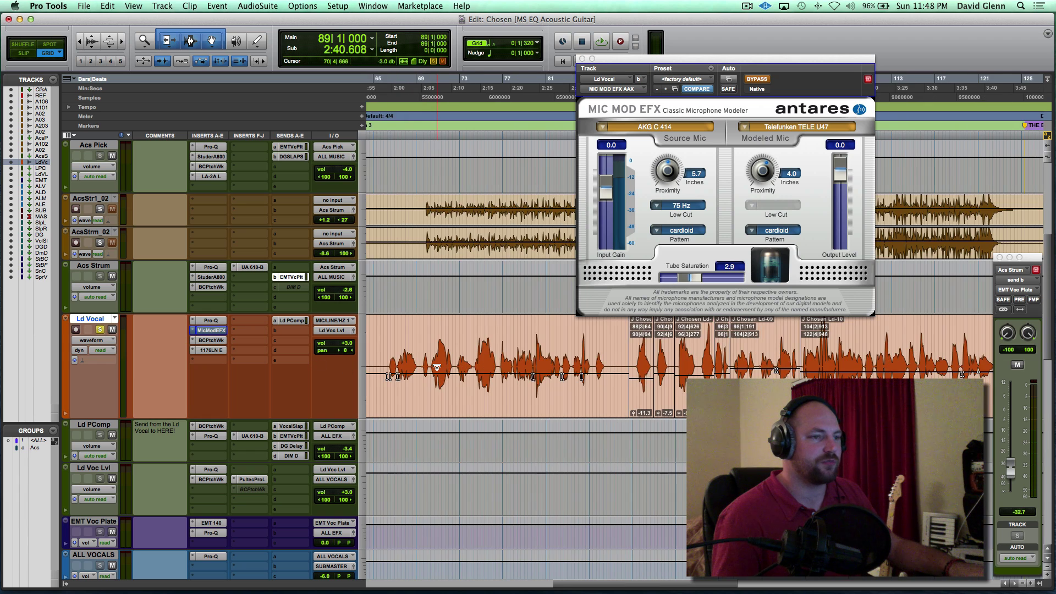
{"action": "scroll", "coordinate": [437, 367], "scroll_direction": "left", "scroll_amount": 10}
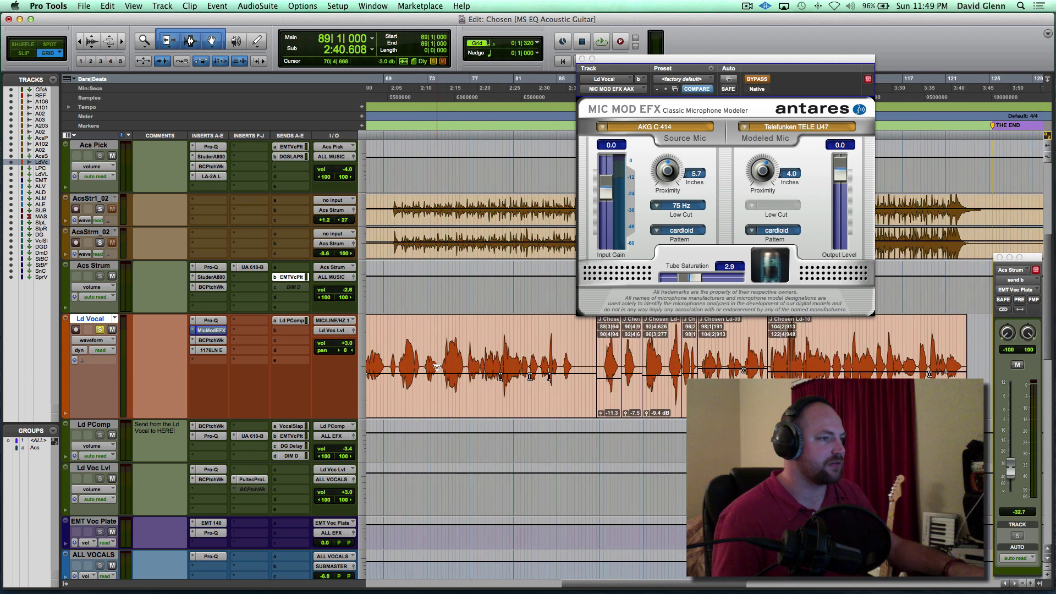
{"action": "left_click", "coordinate": [491, 357]}
{"action": "key", "text": "super+bracketright"}
{"action": "key", "text": "super+bracketright"}
{"action": "key", "text": "super+bracketright"}
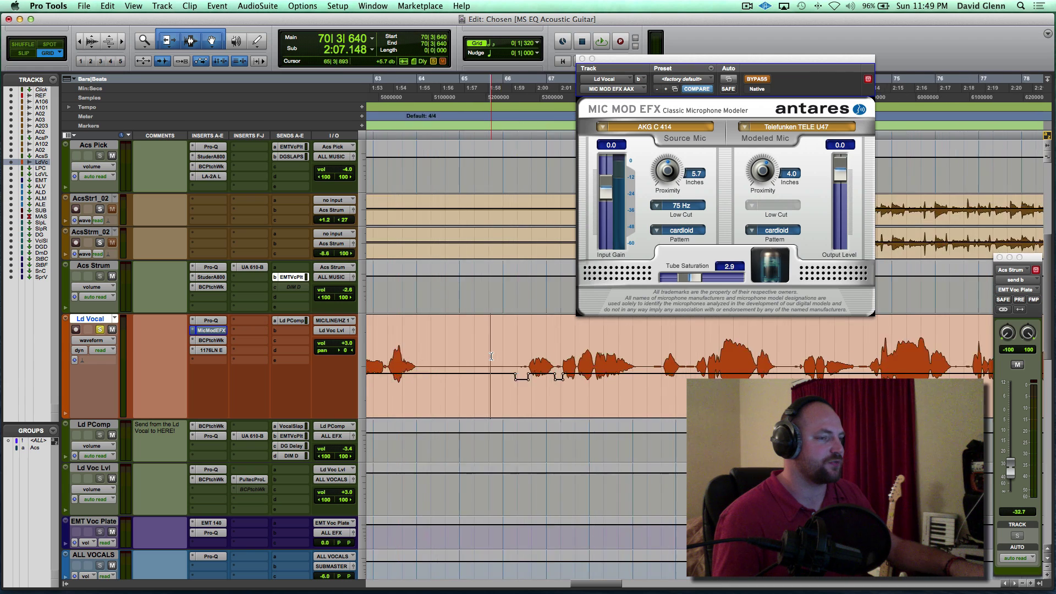
{"action": "left_click", "coordinate": [450, 347]}
{"action": "key", "text": "space"}
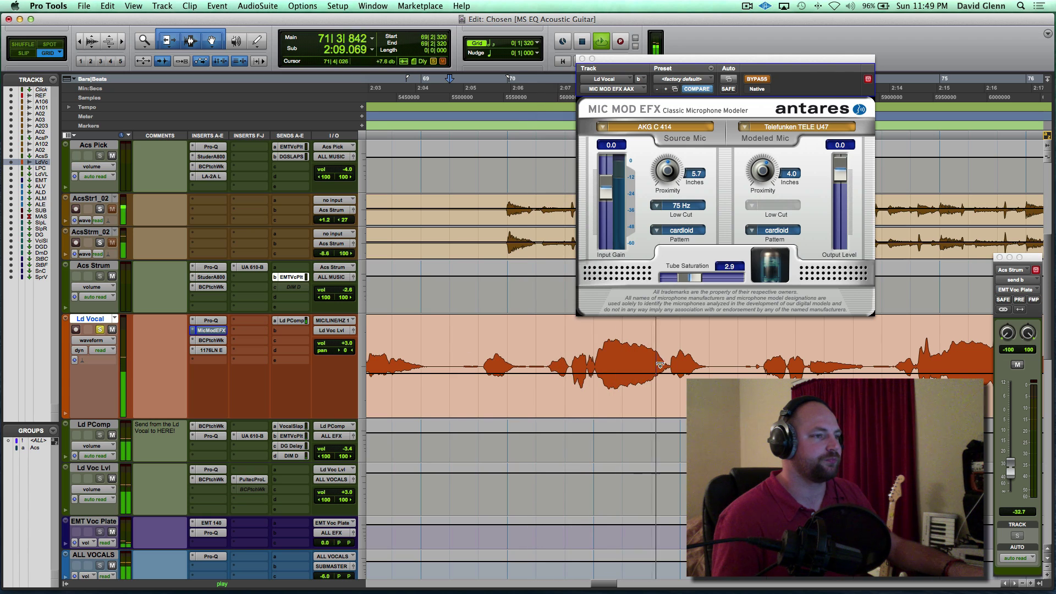
- Set the playback start to 70|2|320, play the lead vocal with MicModEFX bypassed, and replay it with the plug-in active
{"action": "left_click", "coordinate": [538, 348]}
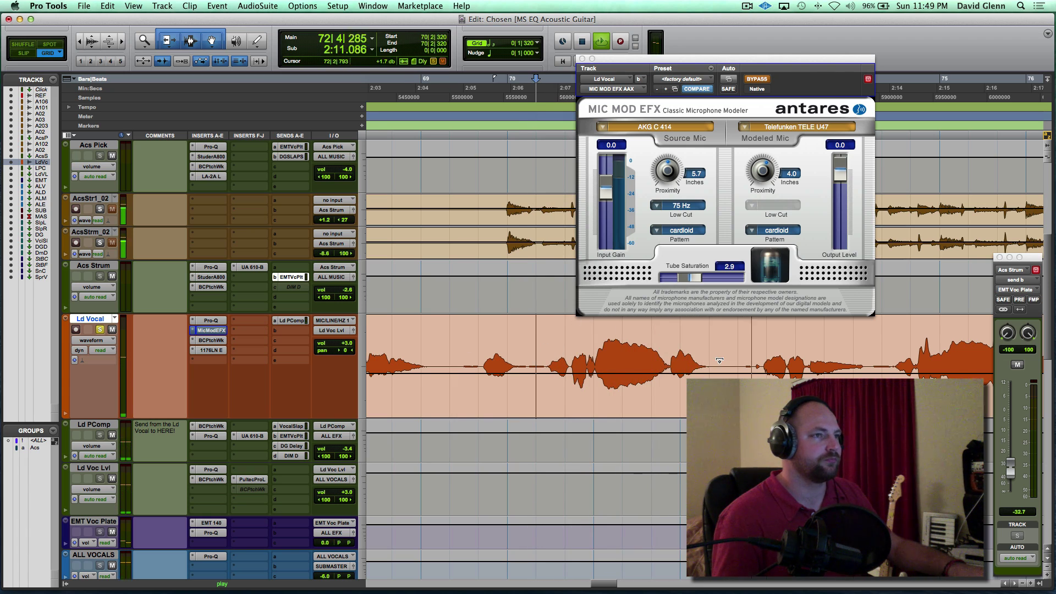
{"action": "key", "text": "space"}
{"action": "left_click", "coordinate": [756, 80]}
{"action": "key", "text": "space"}
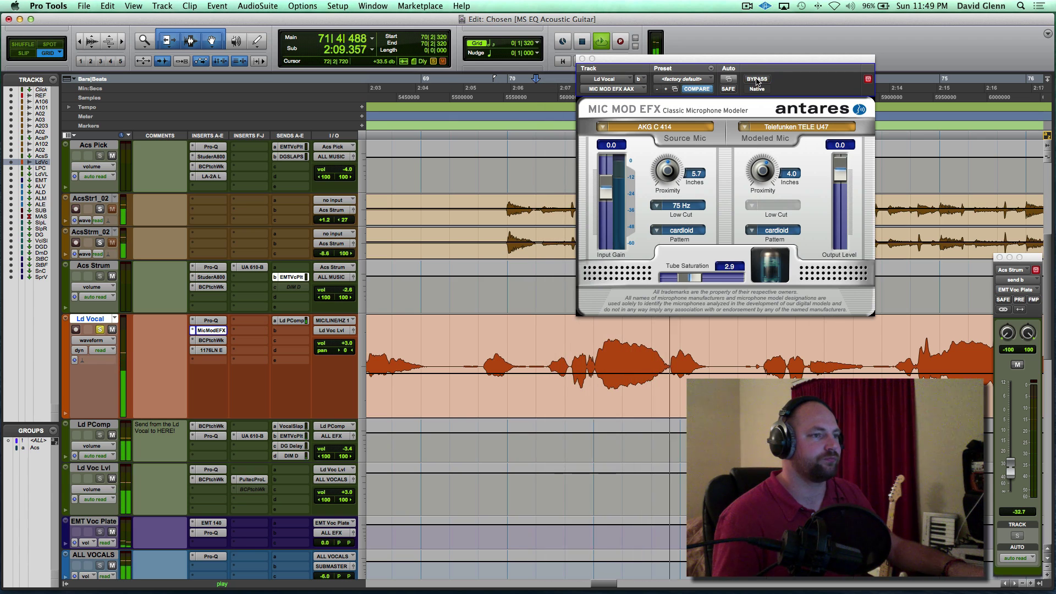
{"action": "key", "text": "space"}
- Bypass MicModEFX again for another pass of the vocal phrase, re-enable it and replay the phrase for comparison
{"action": "left_click", "coordinate": [757, 79]}
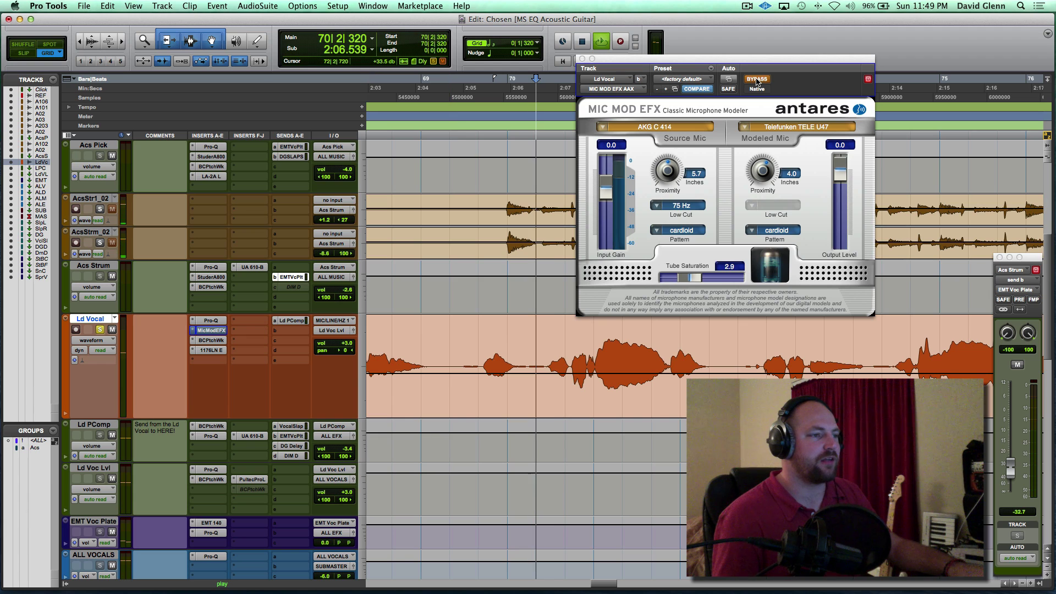
{"action": "key", "text": "space"}
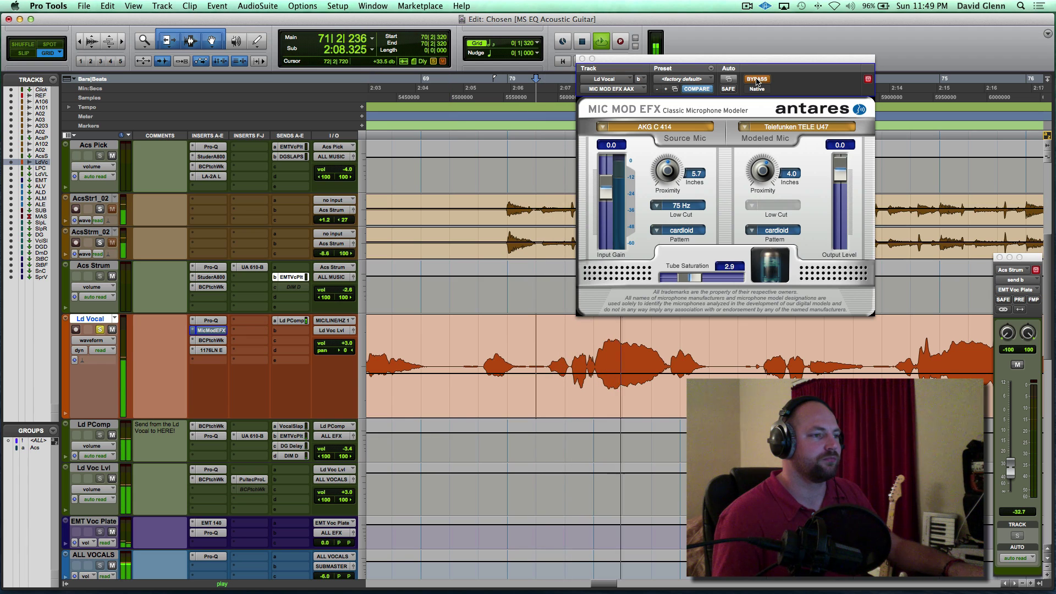
{"action": "key", "text": "space"}
{"action": "left_click", "coordinate": [757, 80]}
{"action": "key", "text": "space"}
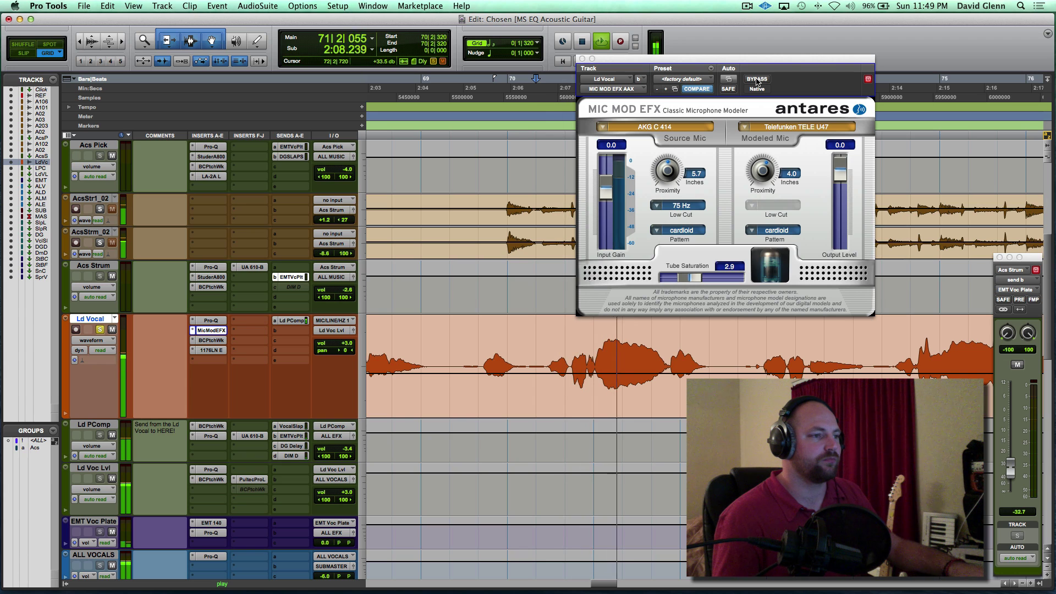
{"action": "key", "text": "space"}
- Close the MicModEFX window and open the DeEsser in the BCPtchWk insert of the Ld Vocal track
{"action": "scroll", "coordinate": [529, 348], "scroll_direction": "down", "scroll_amount": 2}
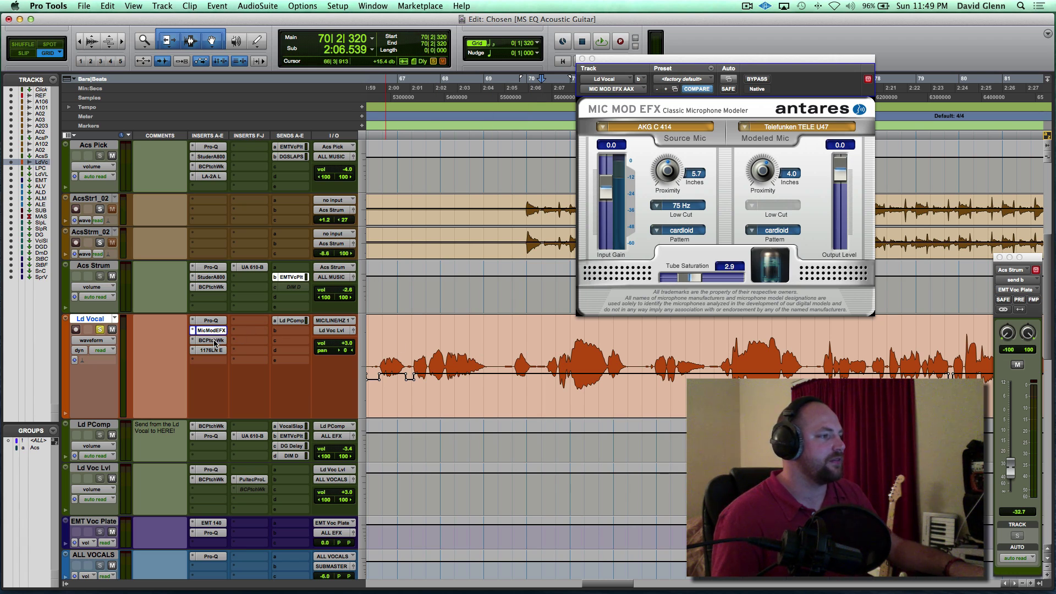
{"action": "left_click_drag", "start_coordinate": [656, 62], "coordinate": [1055, 190]}
{"action": "key", "text": "super+w"}
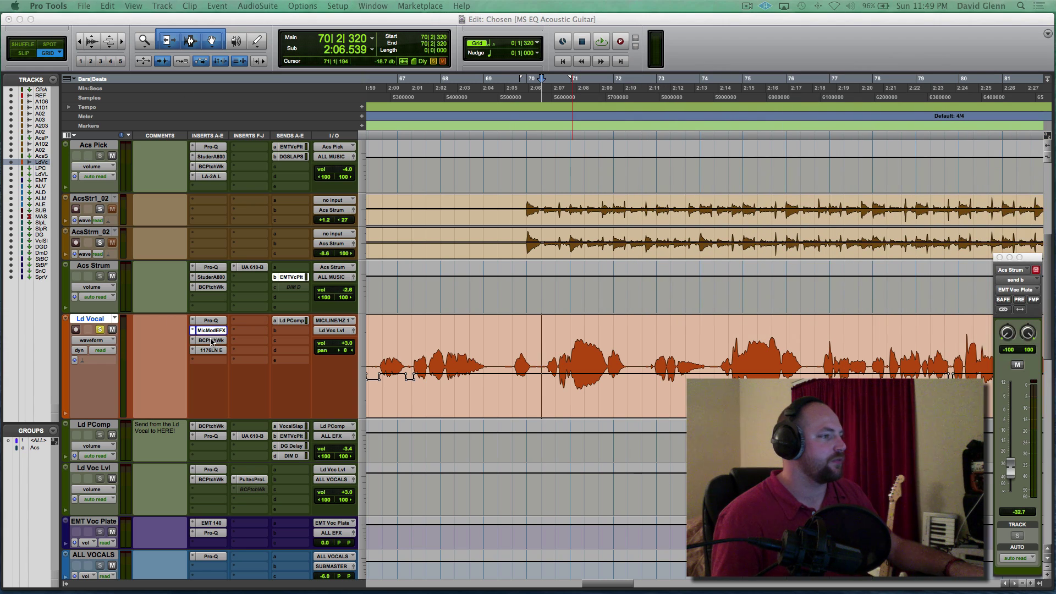
{"action": "left_click", "coordinate": [211, 340]}
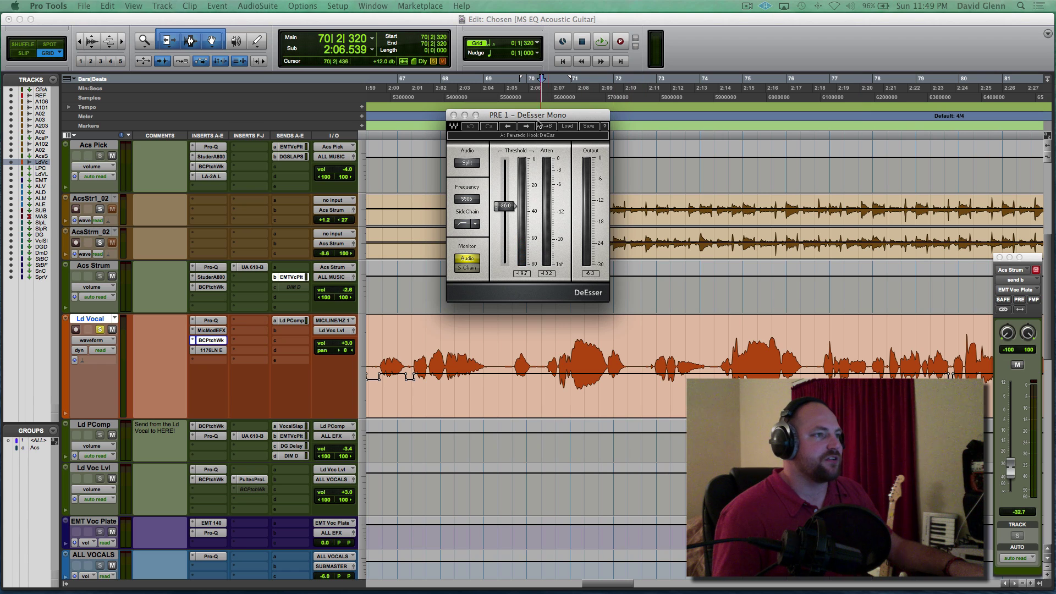
{"action": "mouse_move", "coordinate": [531, 115]}
{"action": "left_mouse_down"}
{"action": "mouse_move", "coordinate": [496, 116]}
{"action": "mouse_move", "coordinate": [550, 111]}
{"action": "left_mouse_up"}
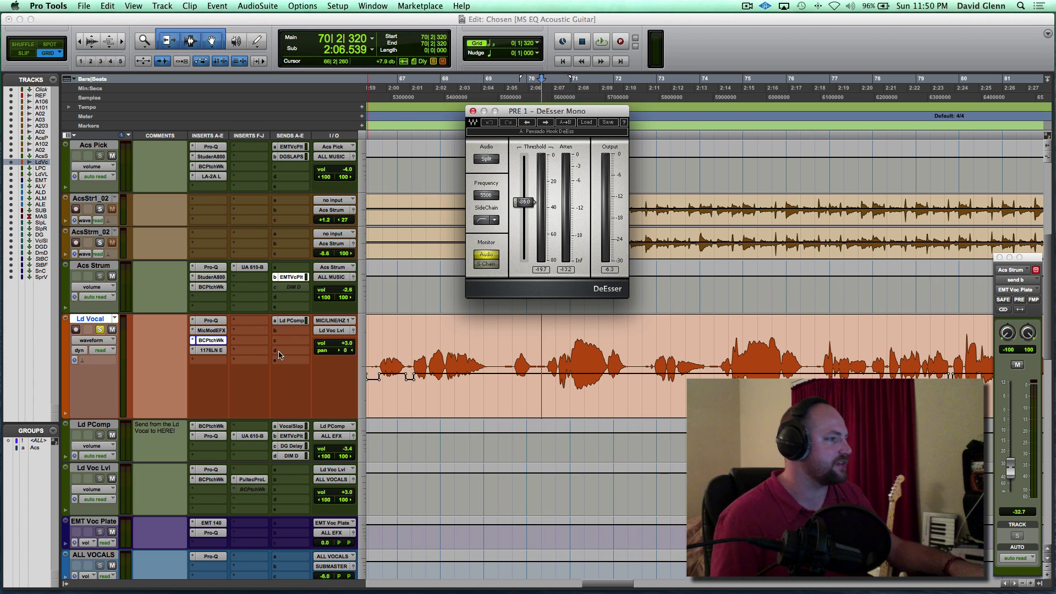
- Open the 1176LN E limiter insert of the Ld Vocal track and play the soloed vocal through it from 70|2|320
{"action": "left_click", "coordinate": [211, 351]}
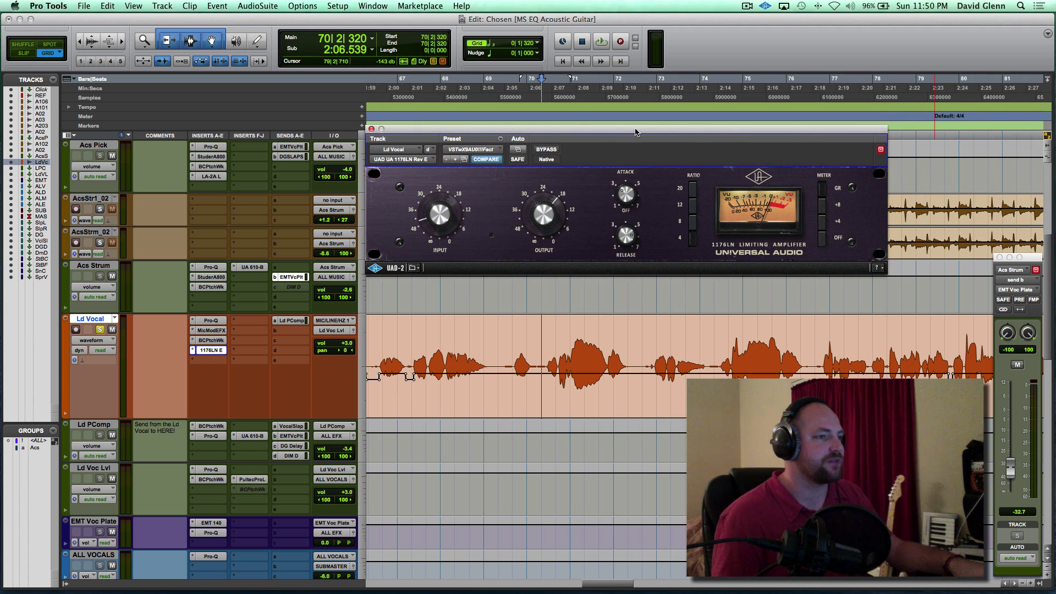
{"action": "left_click", "coordinate": [541, 353]}
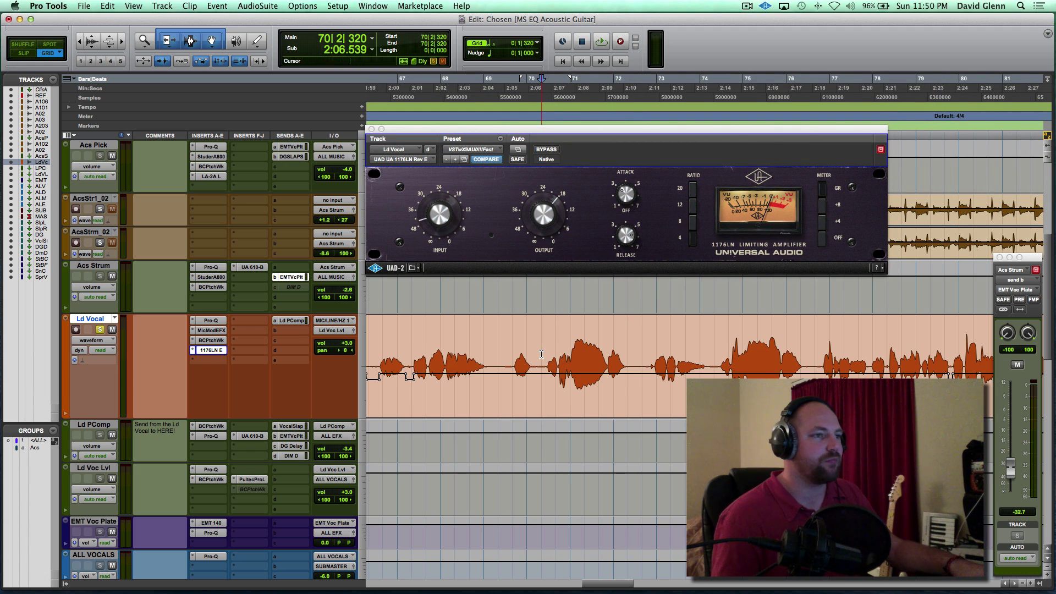
{"action": "scroll", "coordinate": [542, 353], "scroll_direction": "down", "scroll_amount": 5}
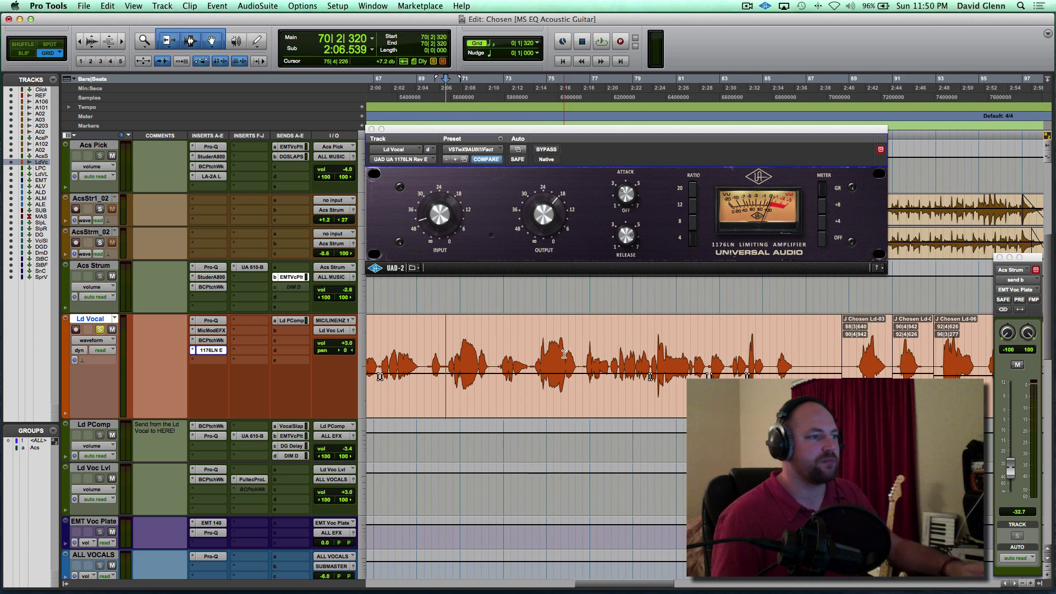
{"action": "key", "text": "space"}
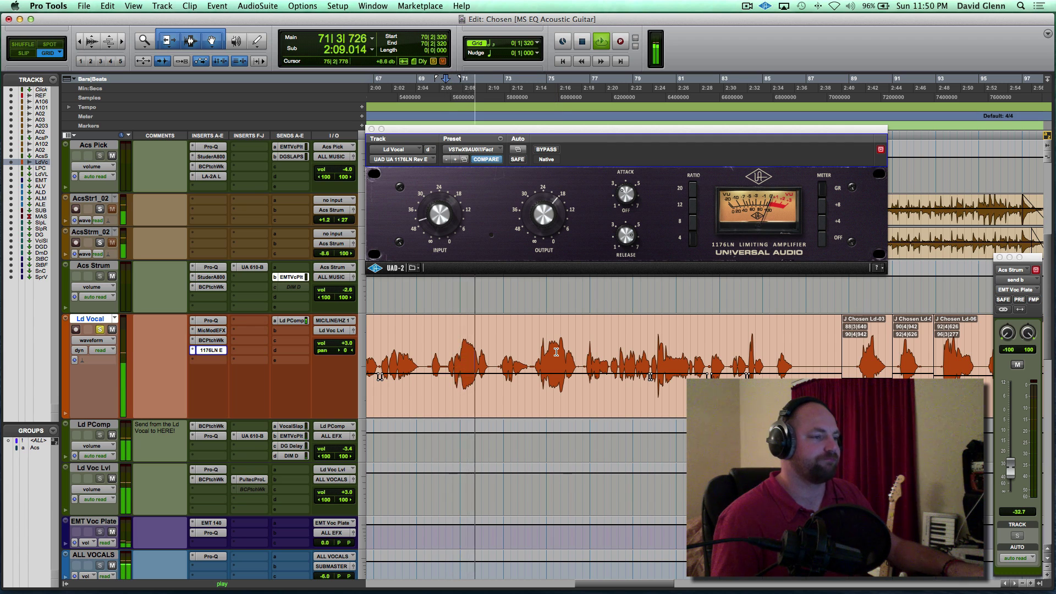
{"action": "key", "text": "space"}
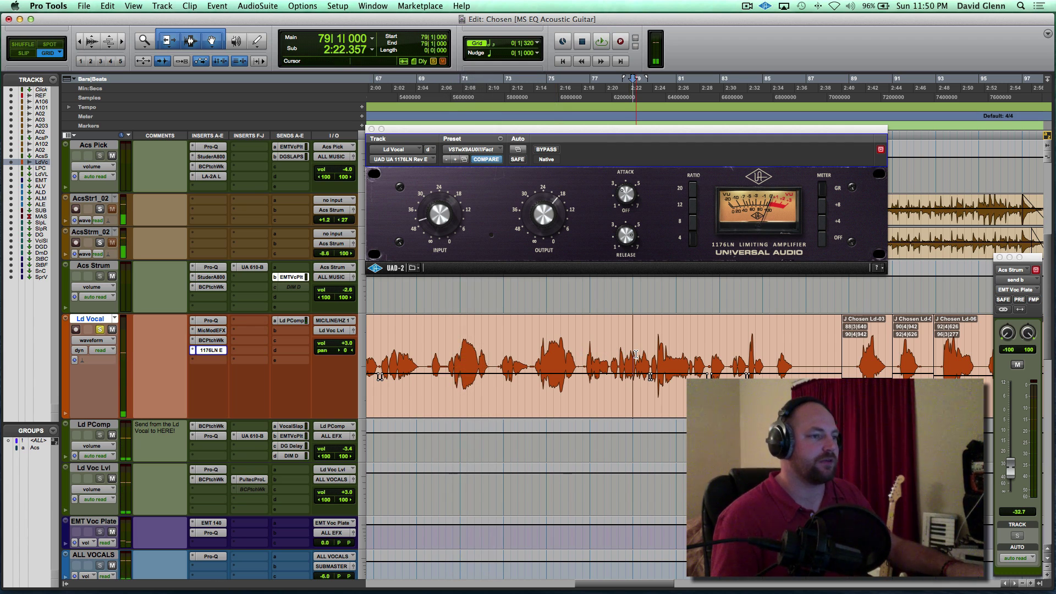
- Play the lead vocal from 79|1|000 while watching the 1176LN meter
{"action": "left_click", "coordinate": [636, 355]}
{"action": "key", "text": "space"}
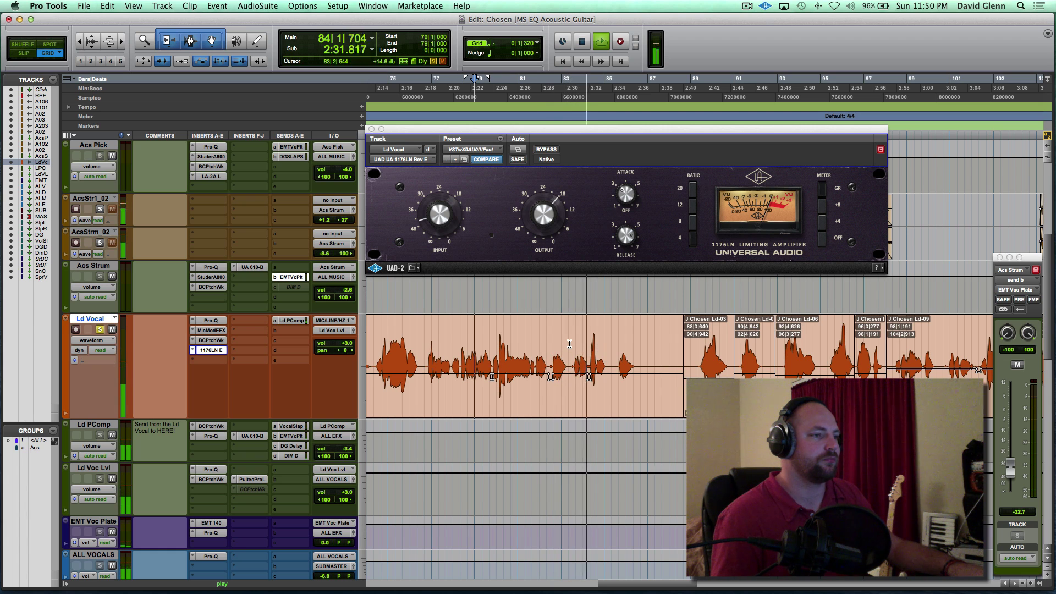
{"action": "key", "text": "space"}
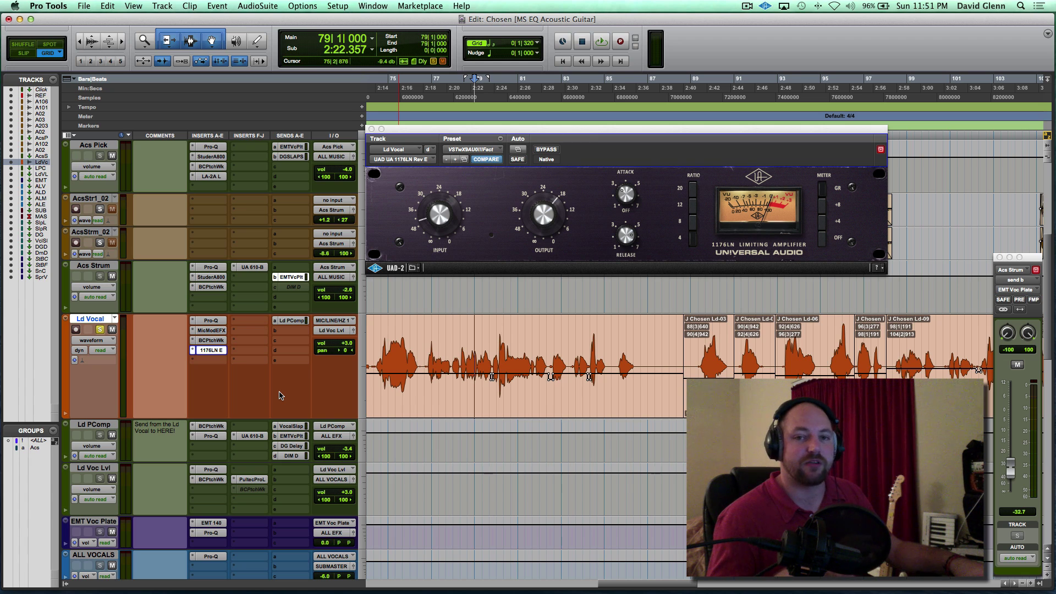
- Set the playback start on the Ld Vocal track to 76|3|640 and close the 1176LN window
{"action": "left_click", "coordinate": [102, 469]}
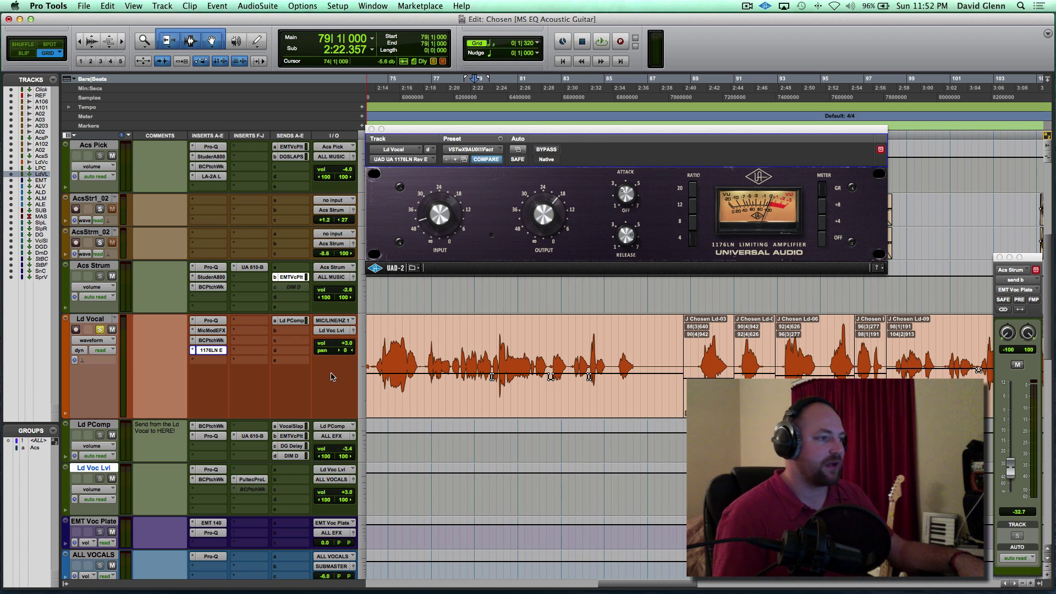
{"action": "left_click", "coordinate": [425, 356]}
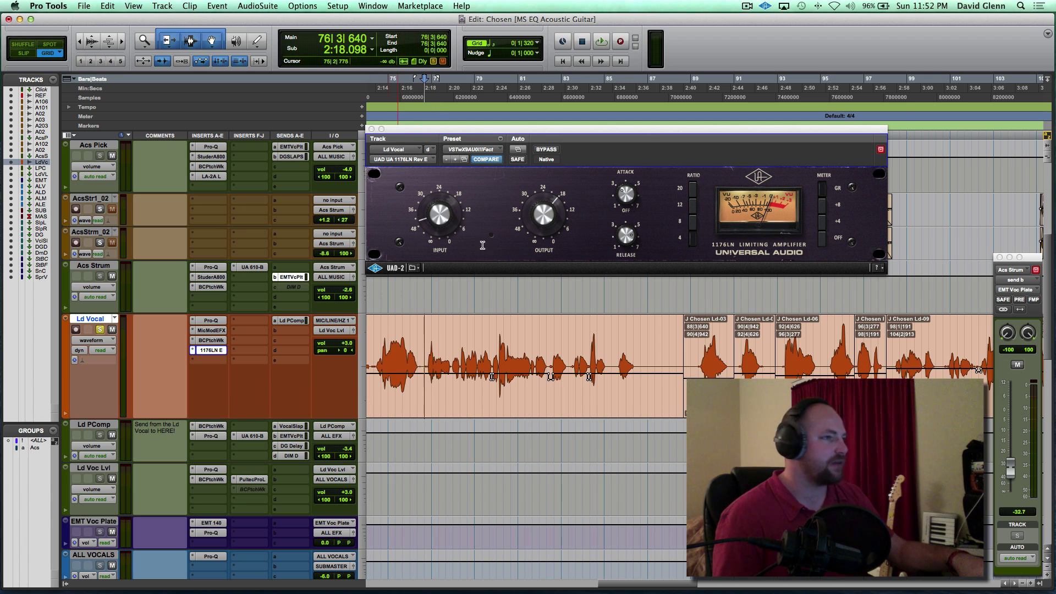
{"action": "key", "text": "super+w"}
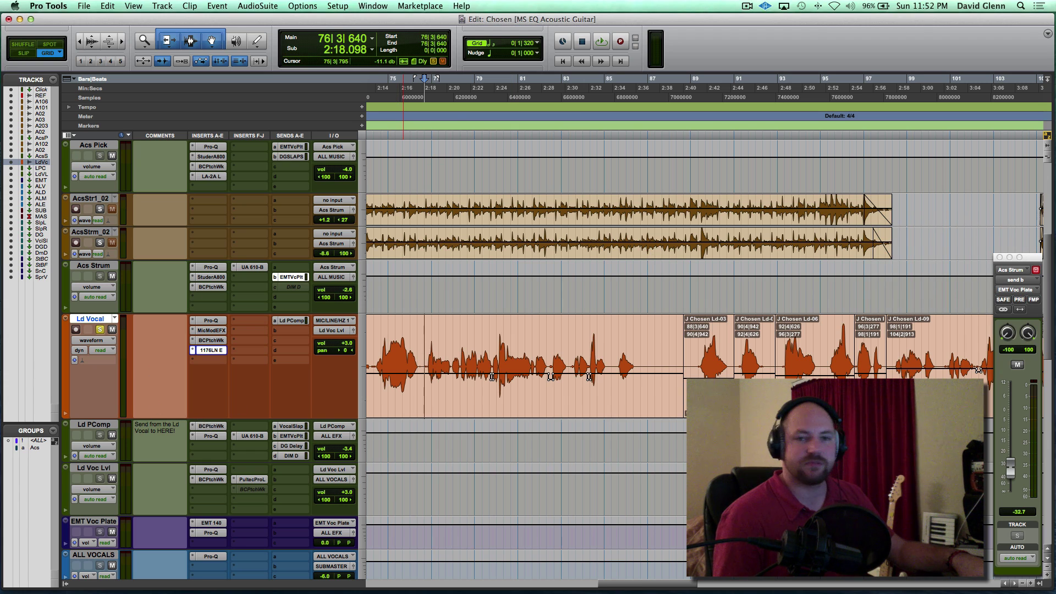
- Open the BCPtchWk insert of the Ld PComp track and arrange its CLA-76 and L1 limiter windows over the edit area
{"action": "left_click", "coordinate": [211, 426]}
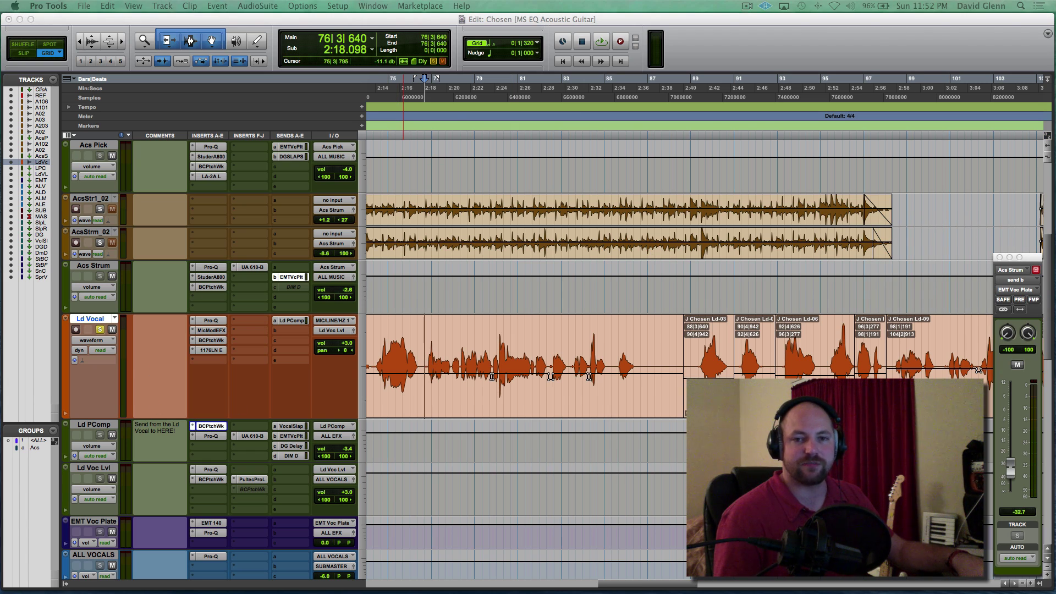
{"action": "left_click_drag", "start_coordinate": [721, 84], "coordinate": [748, 174]}
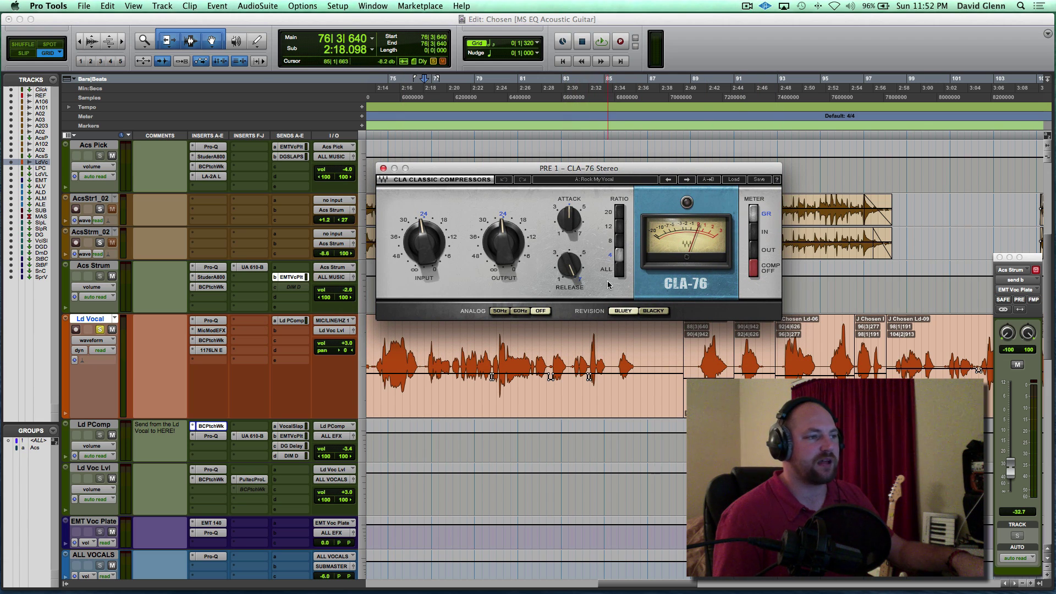
{"action": "left_click_drag", "start_coordinate": [894, 137], "coordinate": [712, 249]}
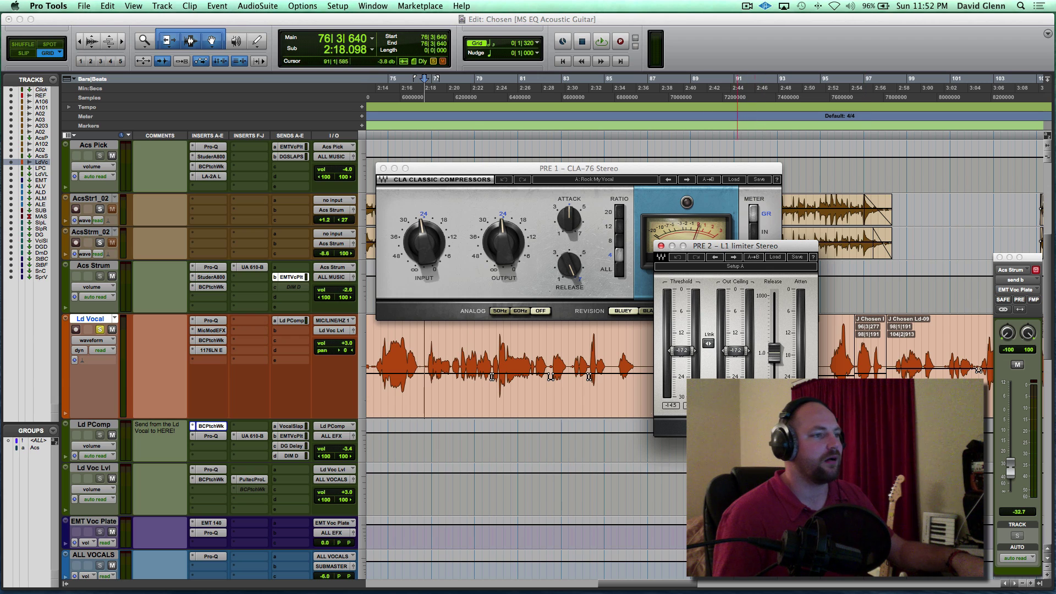
- Play the vocal from 76|3|640 in repeated passes to check the parallel compression, moving the CLA-76 window clear of the L1 limiter
{"action": "left_click", "coordinate": [427, 354]}
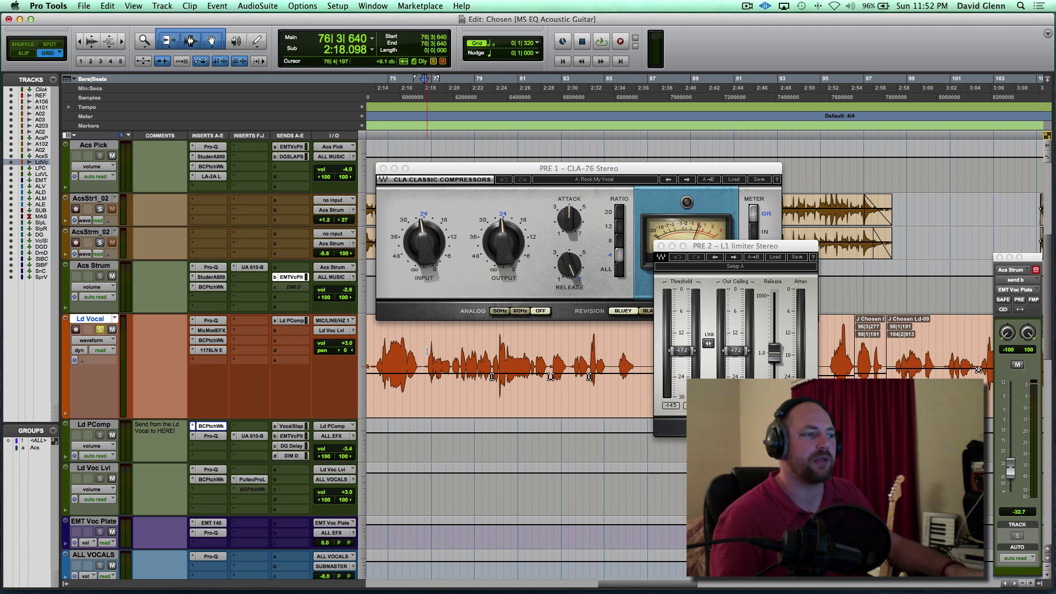
{"action": "key", "text": "space"}
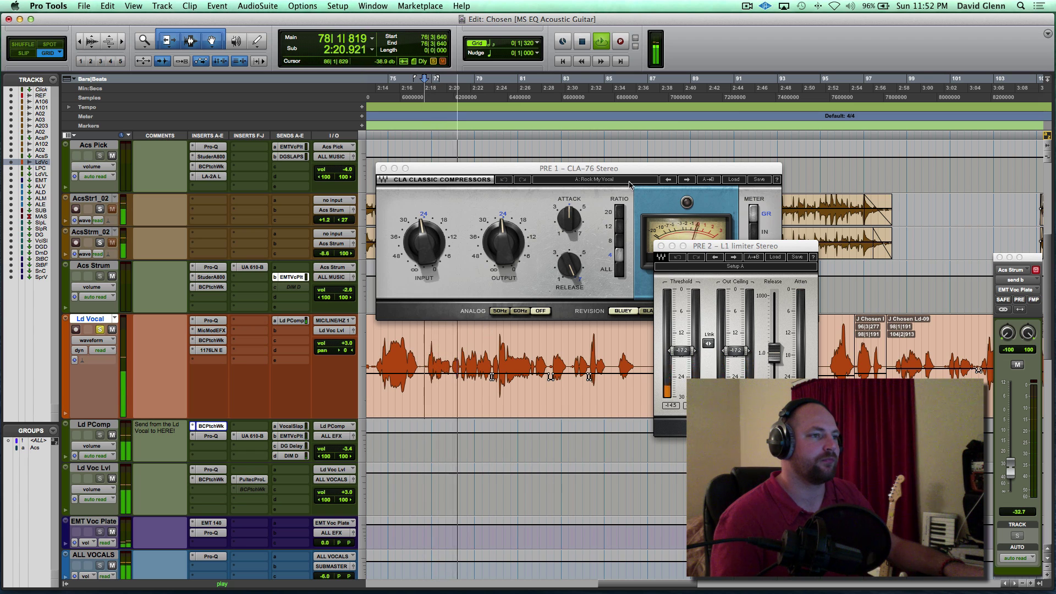
{"action": "left_click_drag", "start_coordinate": [615, 172], "coordinate": [580, 91]}
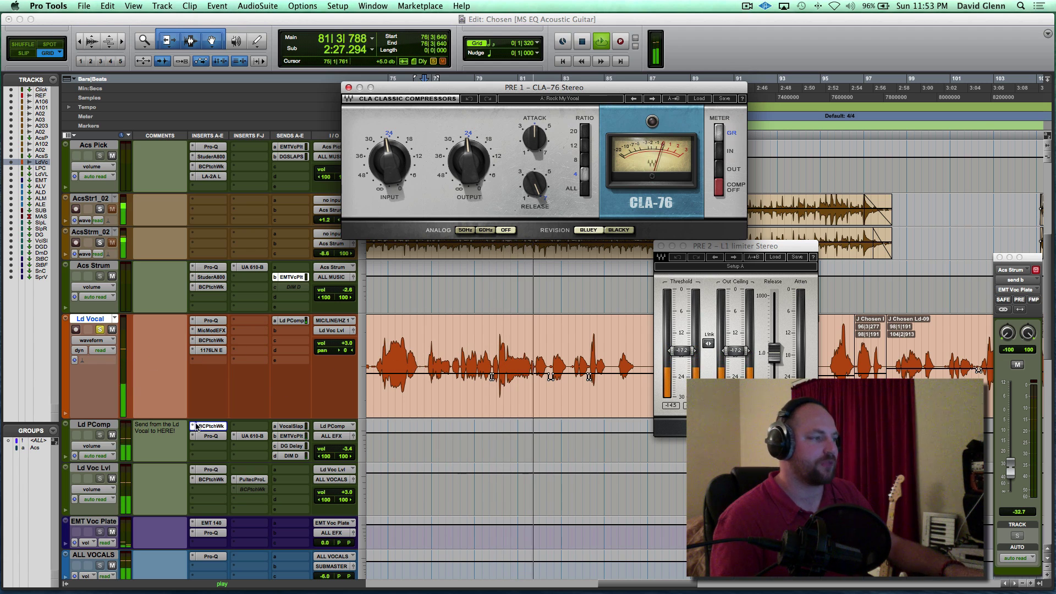
{"action": "left_click", "coordinate": [425, 352]}
{"action": "key", "text": "space"}
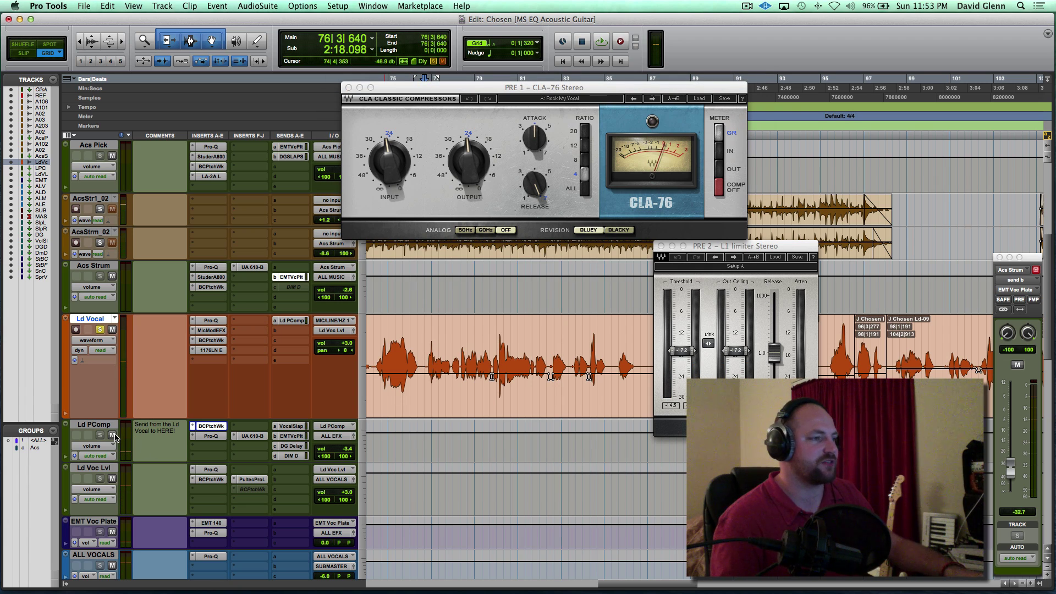
{"action": "key", "text": "space"}
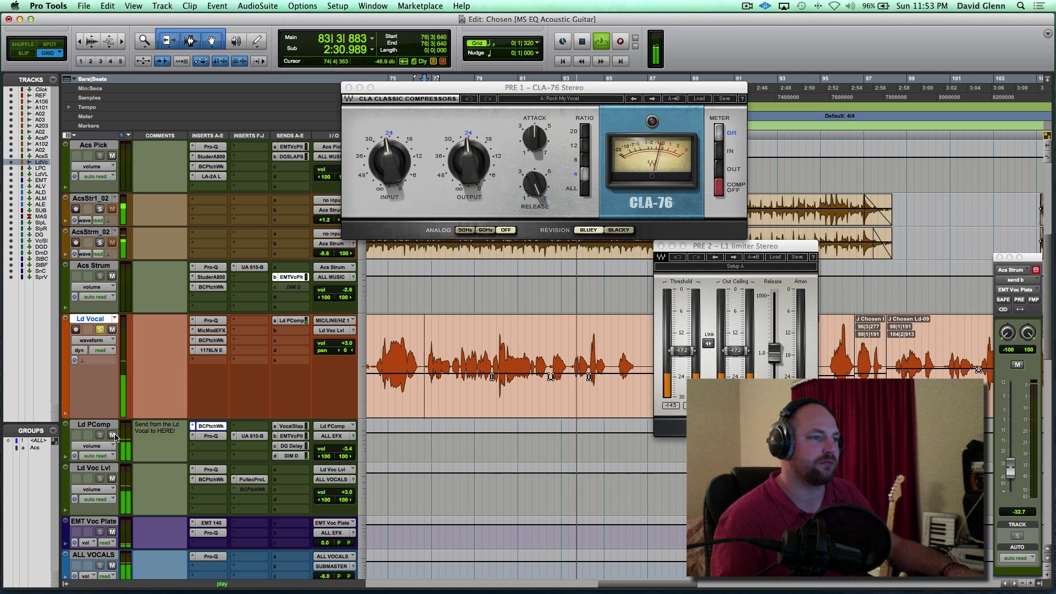
{"action": "key", "text": "space"}
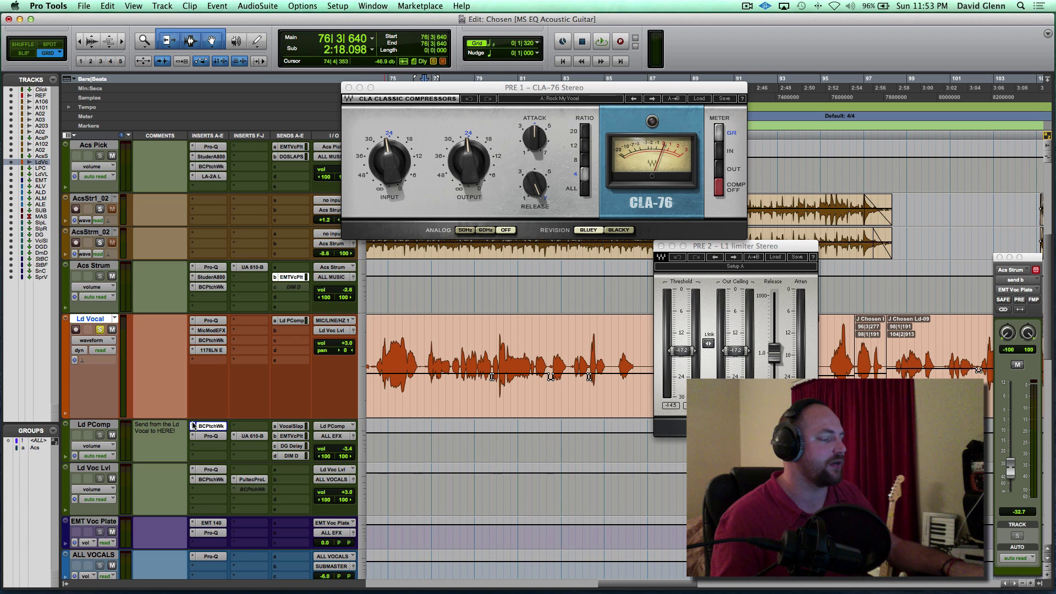
- Open the Pro-Q insert of the Ld PComp track to inspect its curve, and set the playback start to 95|2|320
{"action": "left_click", "coordinate": [208, 437]}
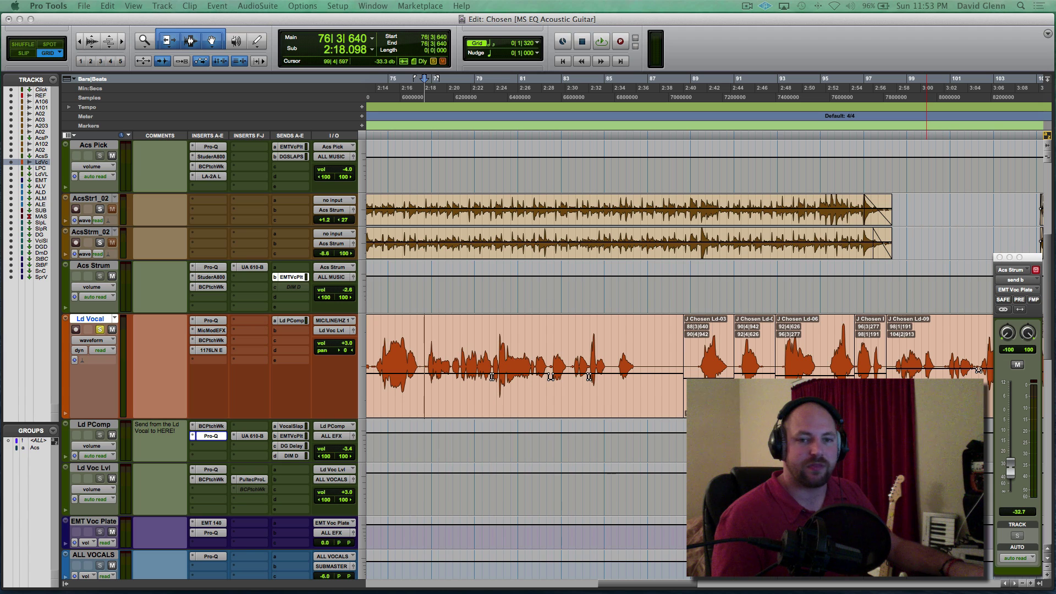
{"action": "left_click_drag", "start_coordinate": [898, 53], "coordinate": [608, 135]}
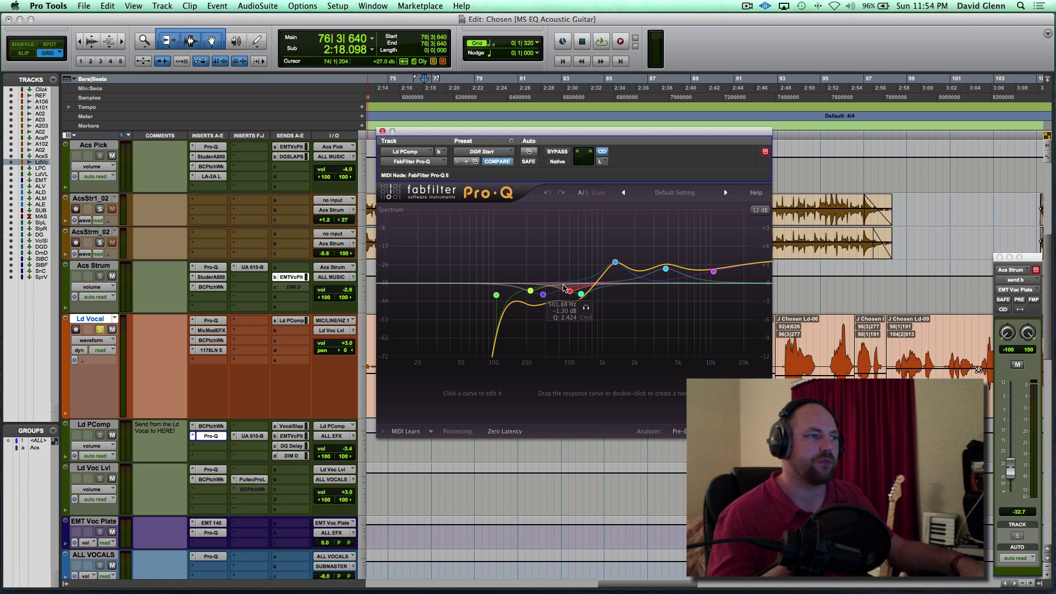
{"action": "left_click", "coordinate": [789, 340]}
{"action": "key", "text": "super+bracketright"}
{"action": "key", "text": "super+bracketright"}
{"action": "left_click", "coordinate": [791, 342]}
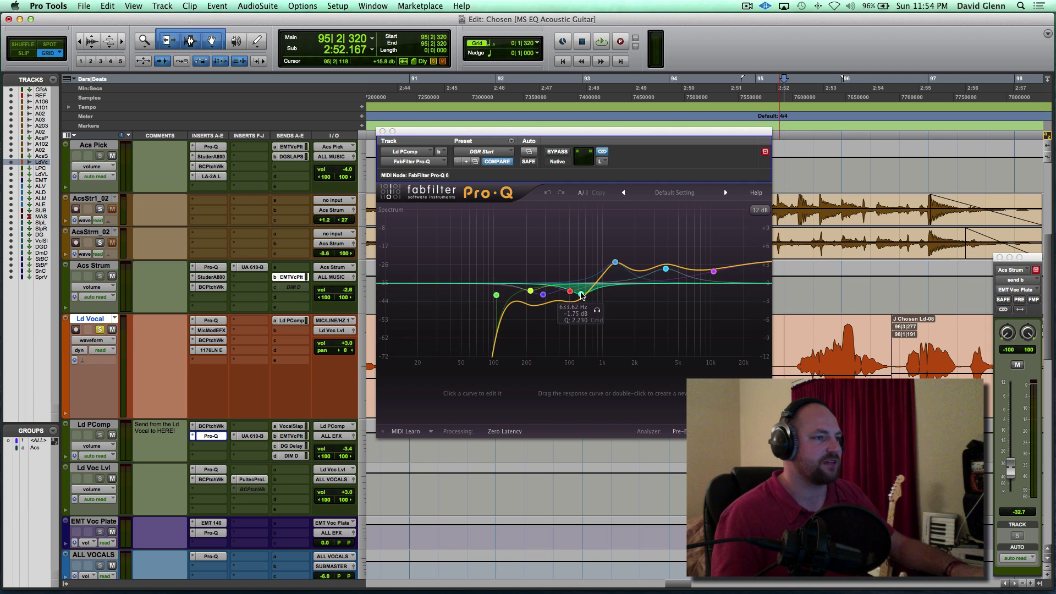
- Play from 95|2|320, audition the Pro-Q cut band near 634 Hz in isolation, and undo the change made to the band
{"action": "key", "text": "space"}
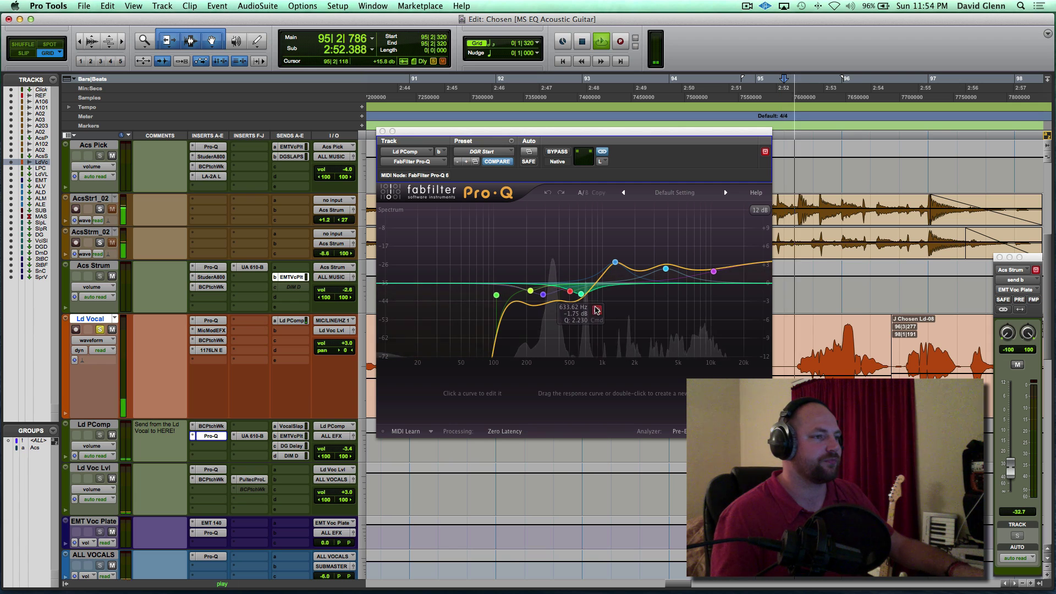
{"action": "mouse_move", "coordinate": [598, 312]}
{"action": "left_mouse_down"}
{"action": "mouse_move", "coordinate": [611, 312]}
{"action": "mouse_move", "coordinate": [570, 312]}
{"action": "mouse_move", "coordinate": [601, 312]}
{"action": "left_mouse_up"}
{"action": "left_click", "coordinate": [548, 193]}
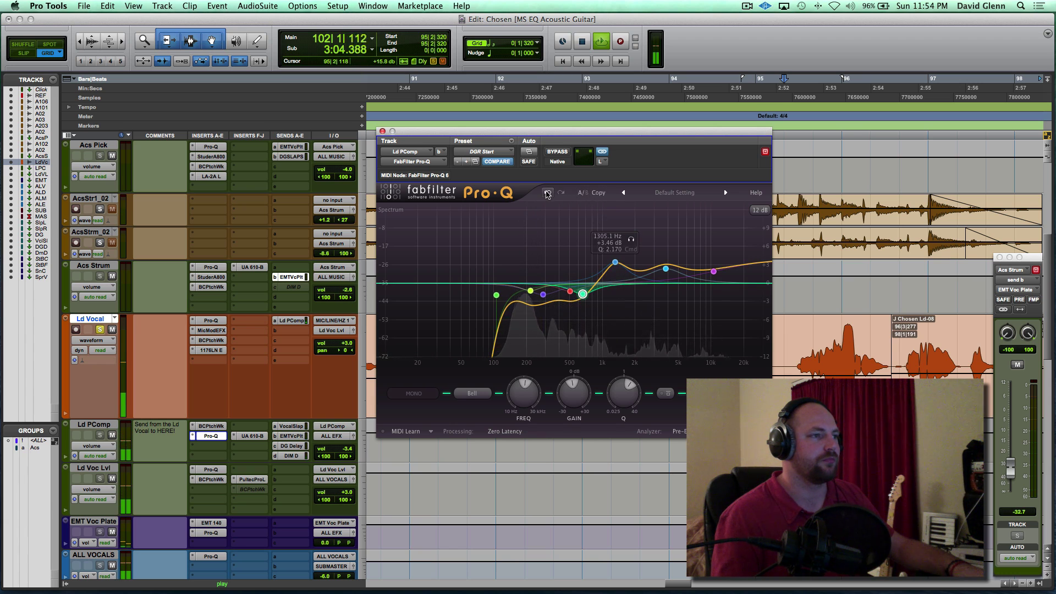
{"action": "key", "text": "space"}
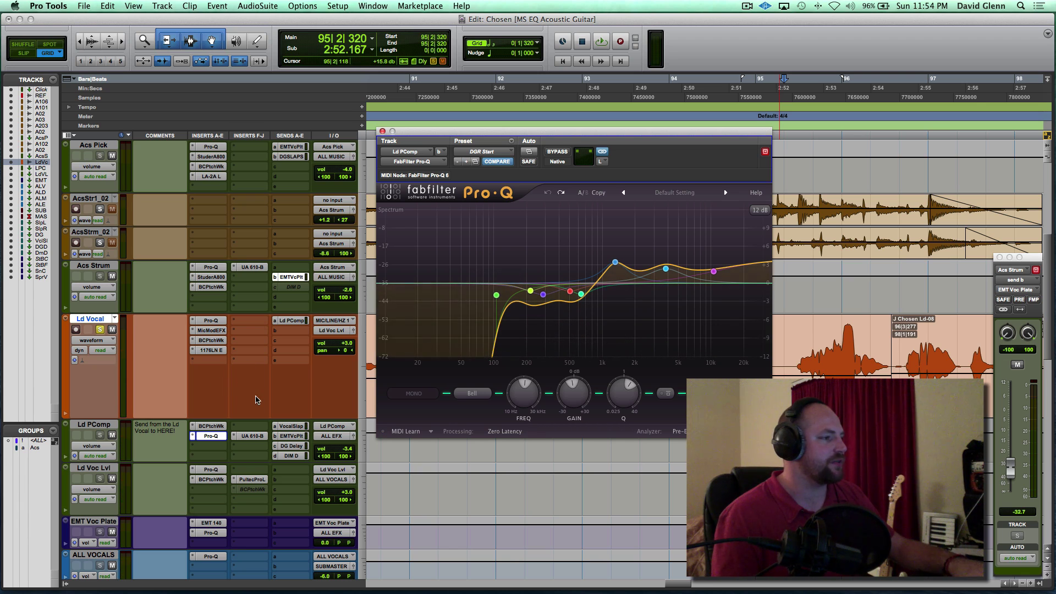
- Open the UA 610-B preamp insert of the Ld PComp track
{"action": "left_click", "coordinate": [252, 435]}
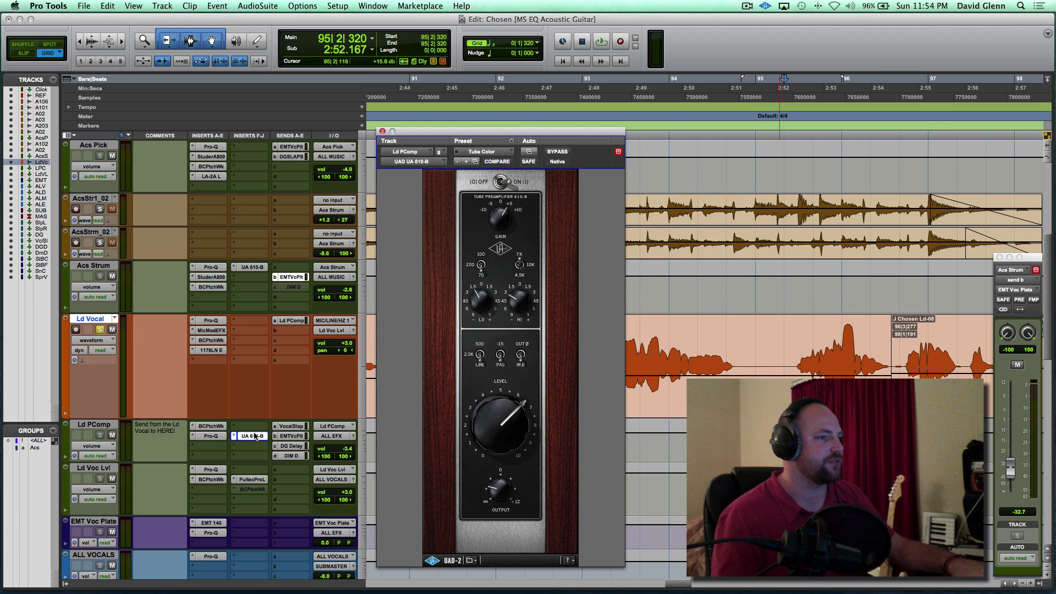
- Move the UA 610-B window clear of the lower tracks and bypass the preamp on the Ld PComp track
{"action": "left_click_drag", "start_coordinate": [549, 135], "coordinate": [610, 72]}
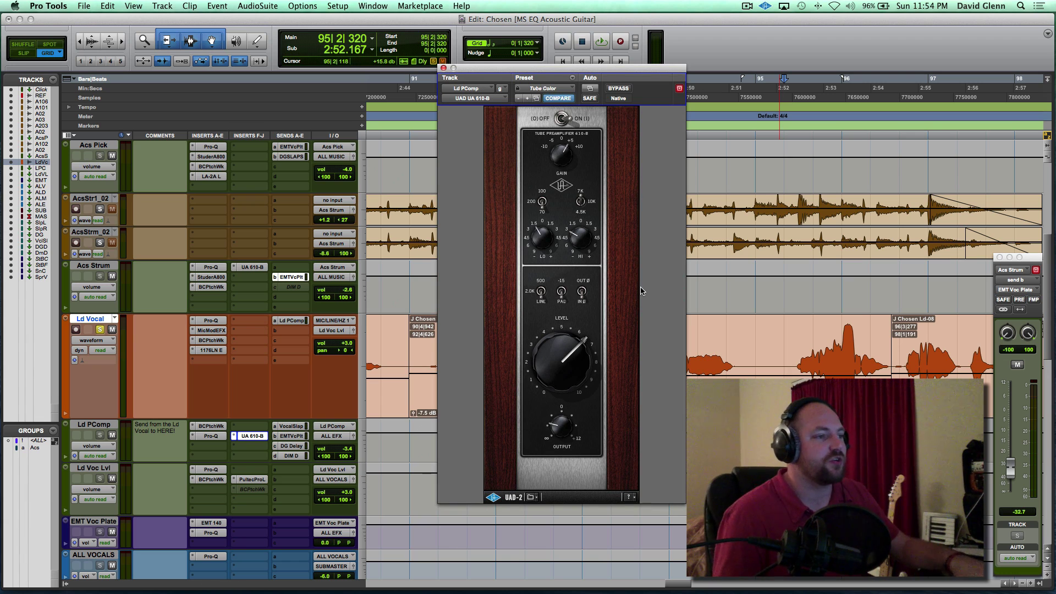
{"action": "left_click", "coordinate": [758, 359]}
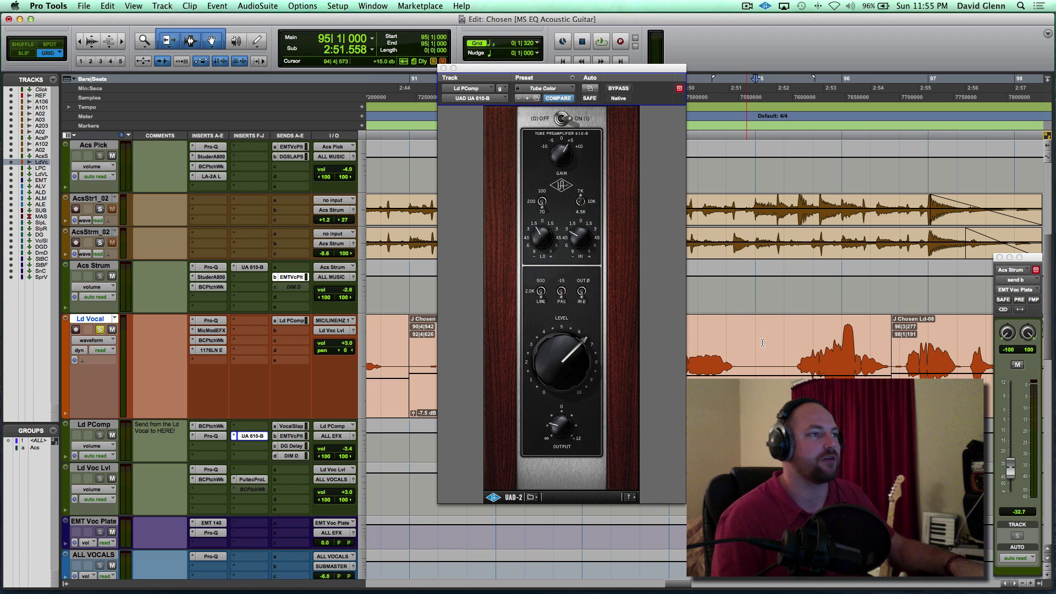
{"action": "left_click", "coordinate": [249, 436], "text": "super"}
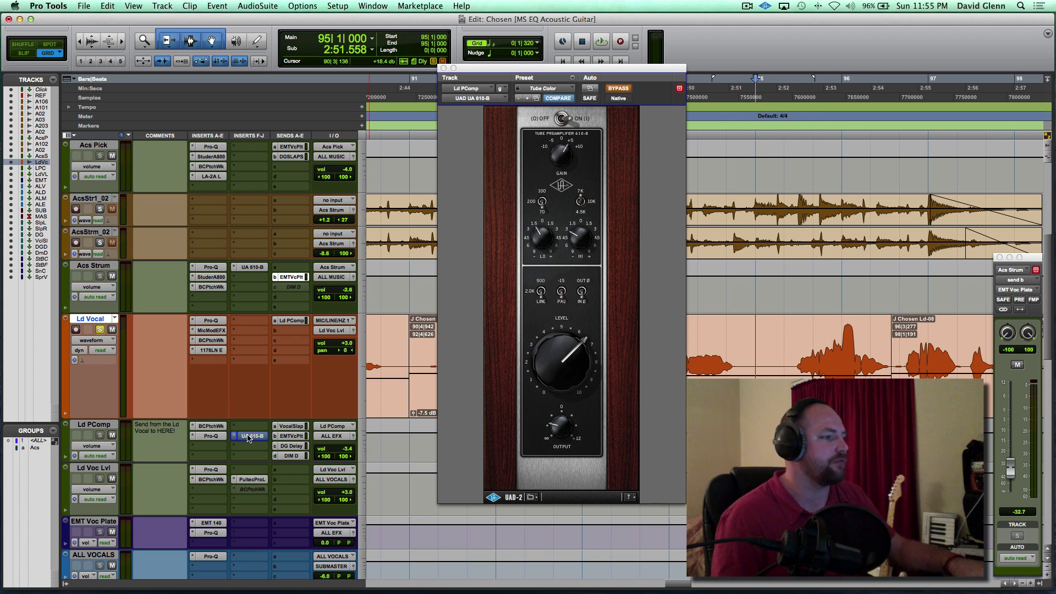
- Find a later lead vocal passage in the timeline and set the playback start to 104|2|320
{"action": "left_click", "coordinate": [791, 348]}
{"action": "key", "text": "super+bracketleft"}
{"action": "key", "text": "super+bracketleft"}
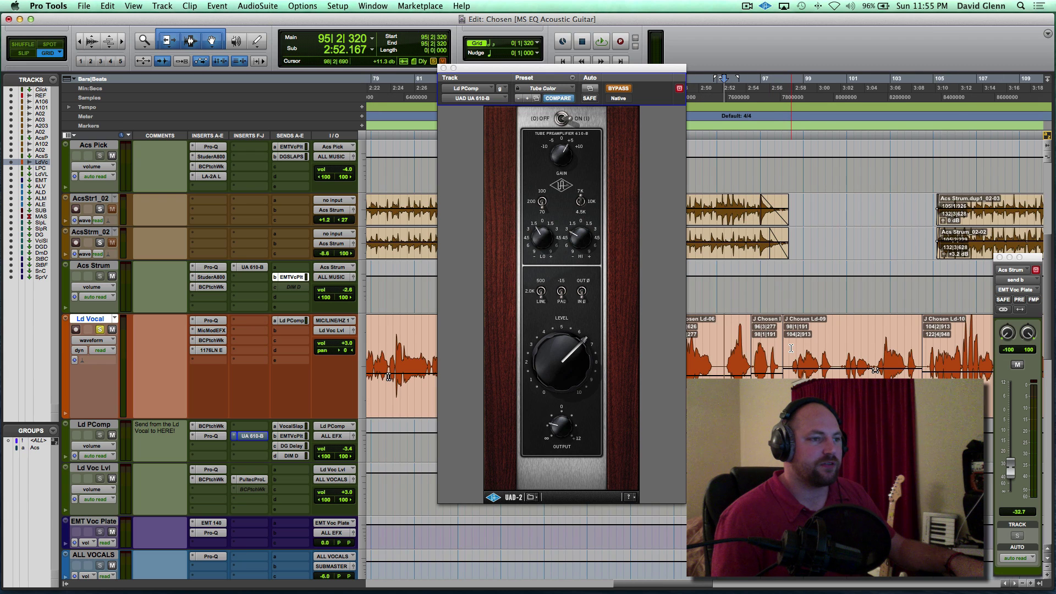
{"action": "scroll", "coordinate": [791, 348], "scroll_direction": "right", "scroll_amount": 10}
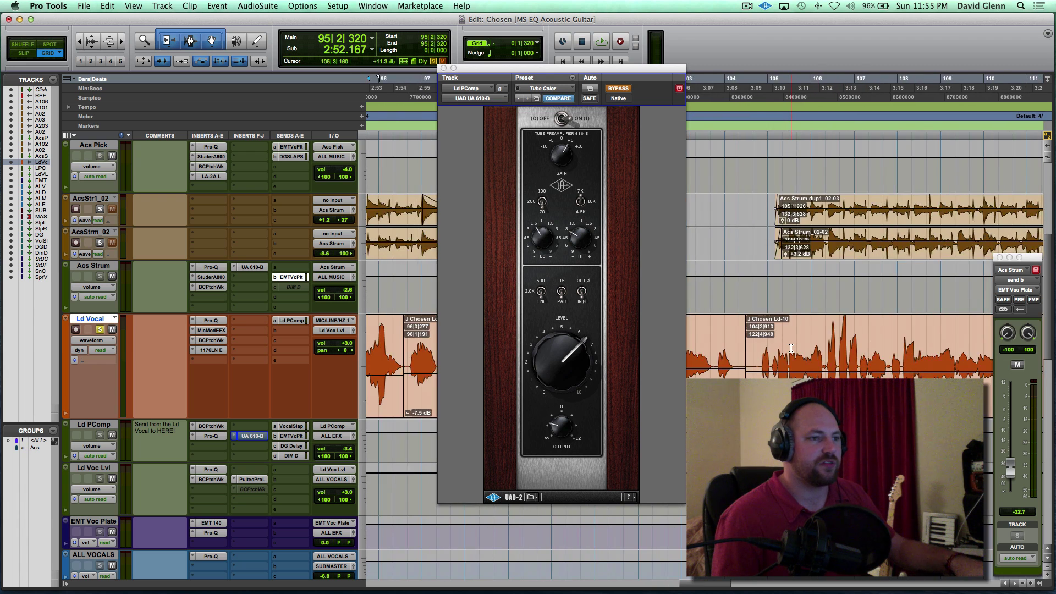
{"action": "key", "text": "super+bracketleft"}
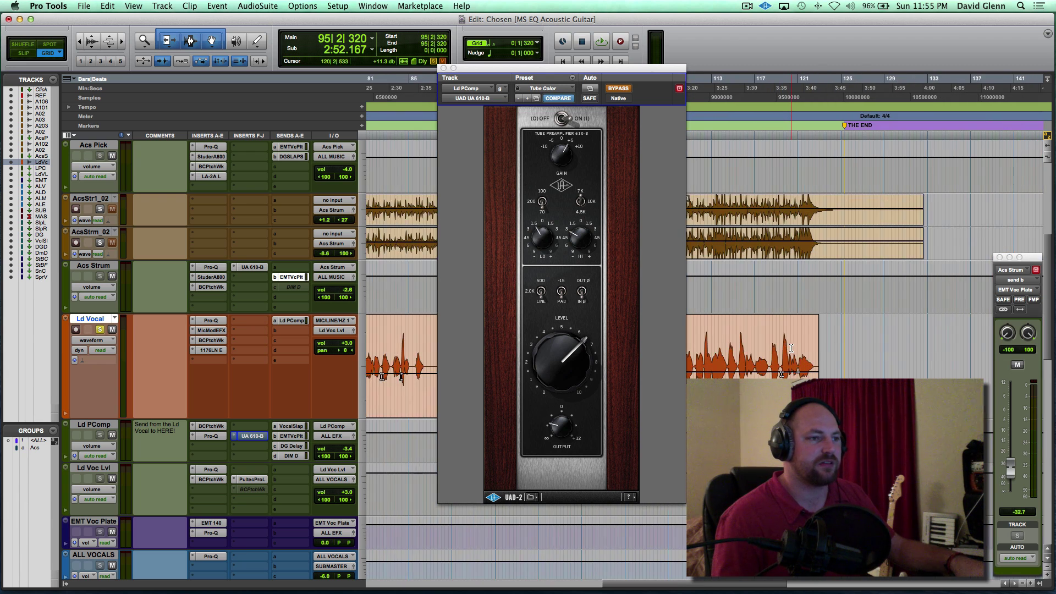
{"action": "scroll", "coordinate": [742, 347], "scroll_direction": "left", "scroll_amount": 3}
{"action": "left_click", "coordinate": [740, 349]}
{"action": "key", "text": "super+bracketright"}
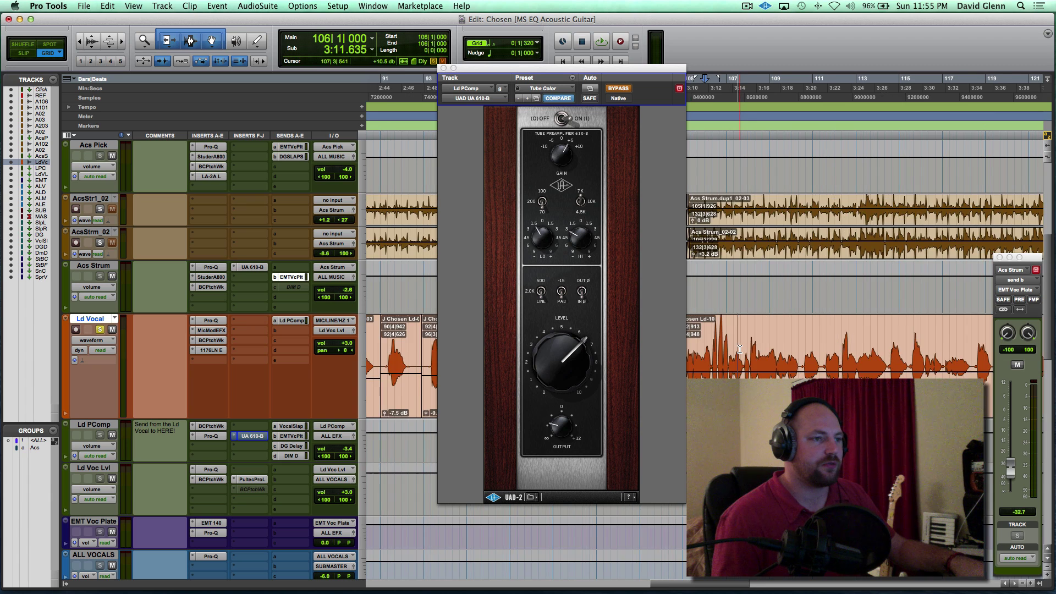
{"action": "left_click", "coordinate": [784, 280]}
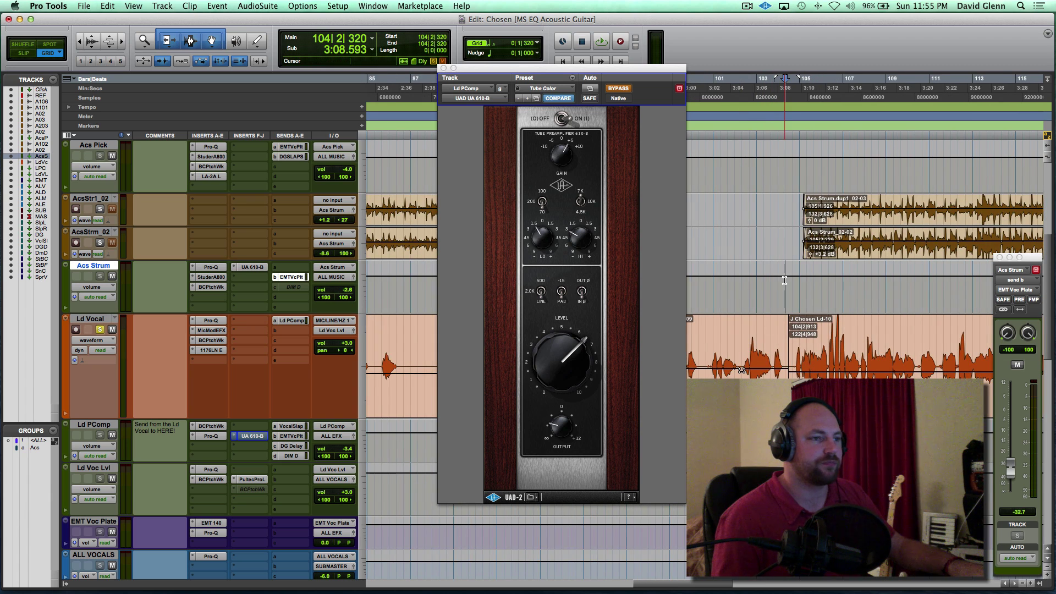
- Play the vocal from 104|2|320 and again from 107|3|640, comparing it with the UA 610-B bypassed and active
{"action": "key", "text": "space"}
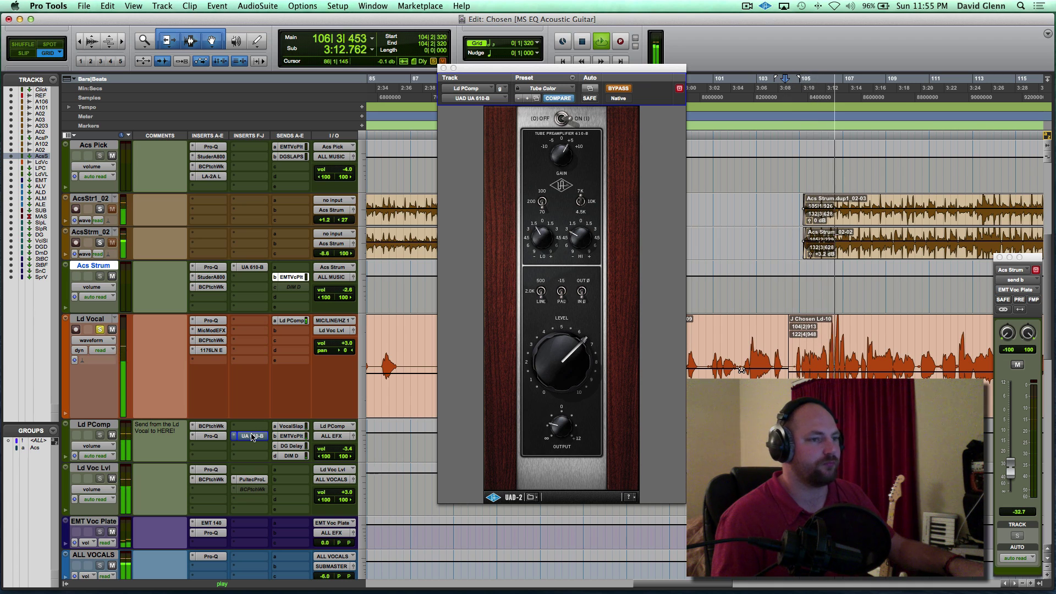
{"action": "left_click", "coordinate": [861, 357]}
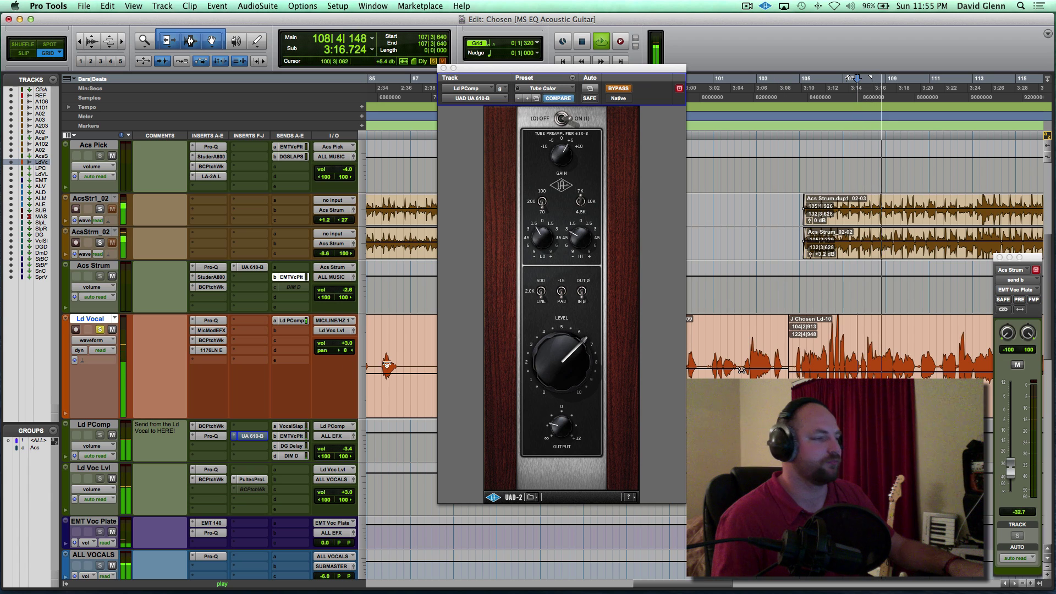
{"action": "key", "text": "space"}
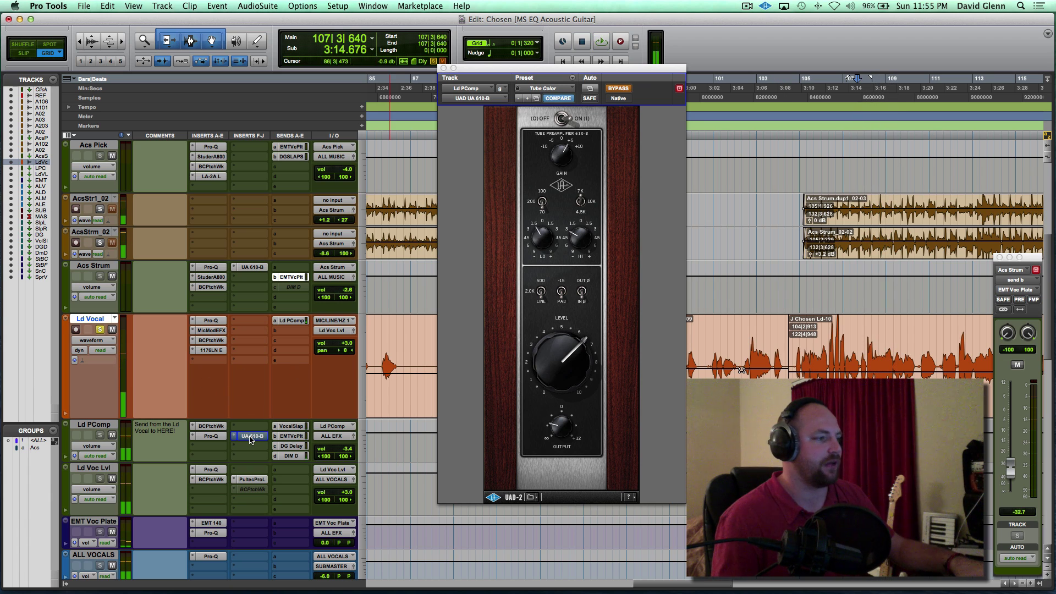
{"action": "key", "text": "space"}
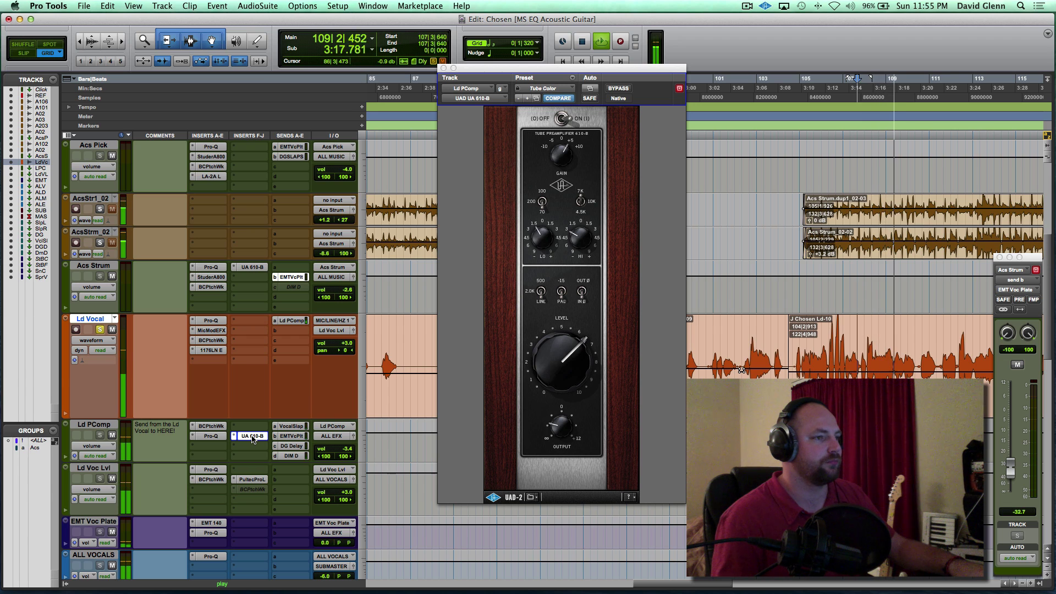
{"action": "key", "text": "space"}
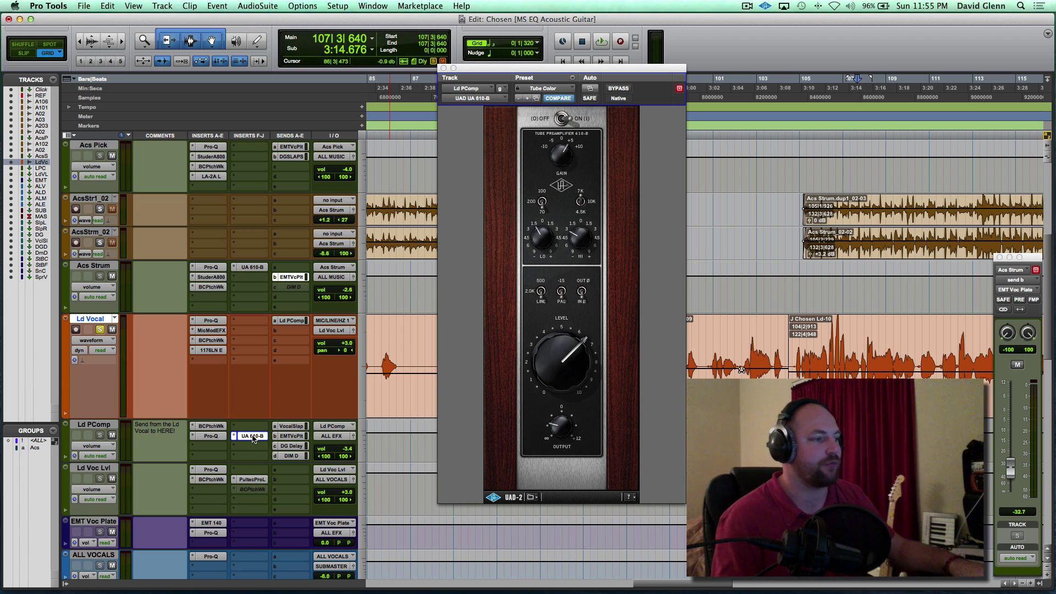
- Replay from 107|3|640, switching the UA 610-B to bypass and back to active during playback
{"action": "key", "text": "space"}
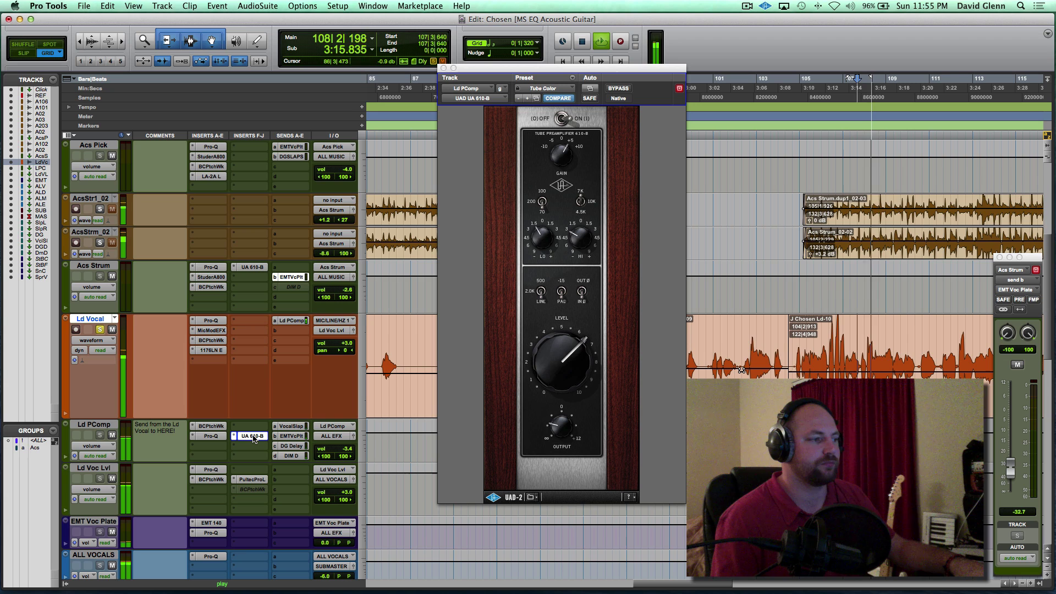
{"action": "left_click", "coordinate": [253, 437], "text": "super"}
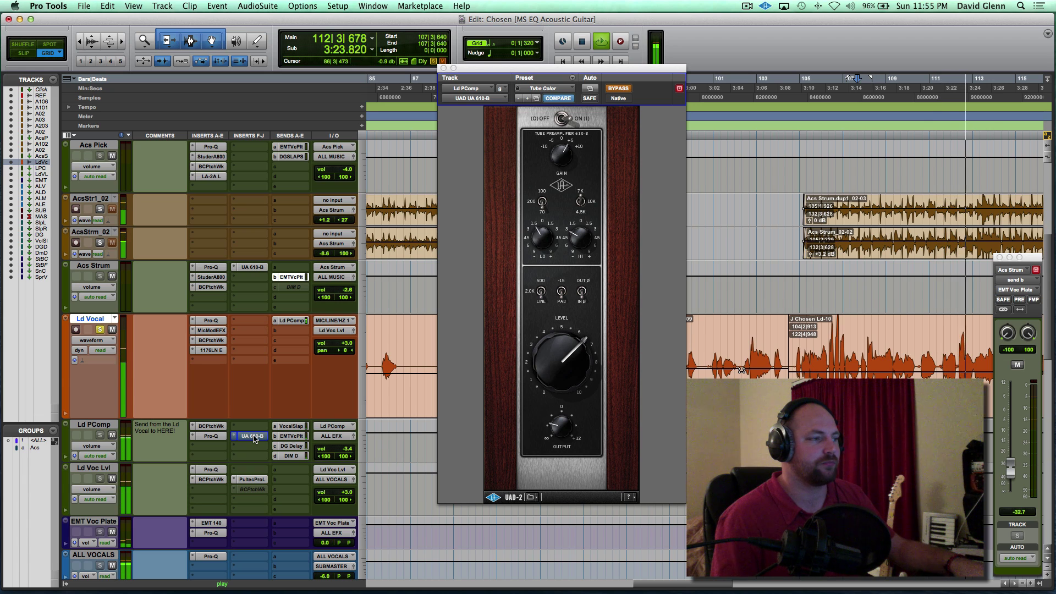
{"action": "left_click", "coordinate": [253, 436], "text": "super"}
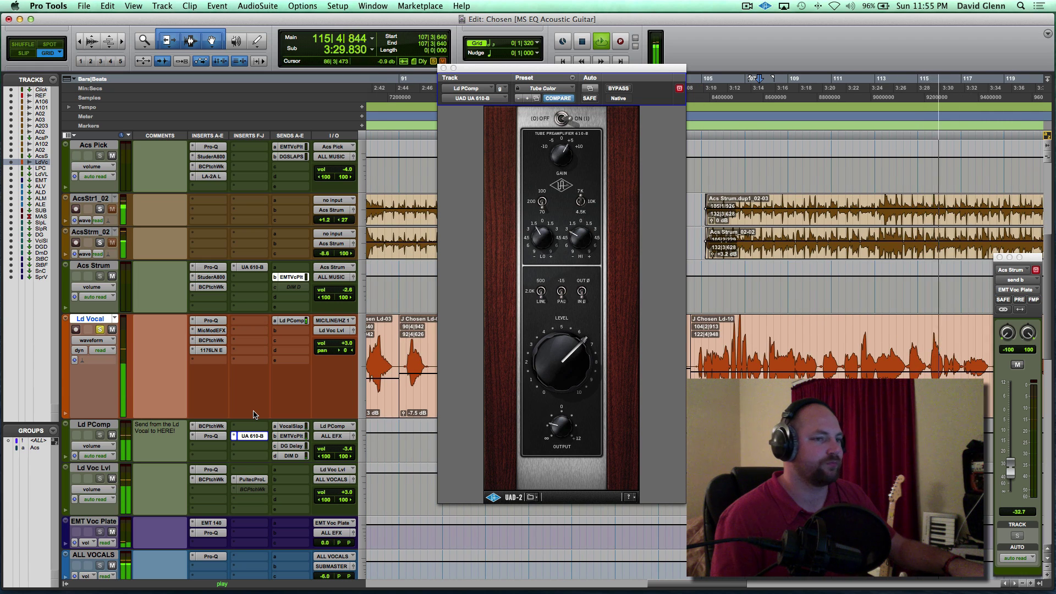
{"action": "key", "text": "space"}
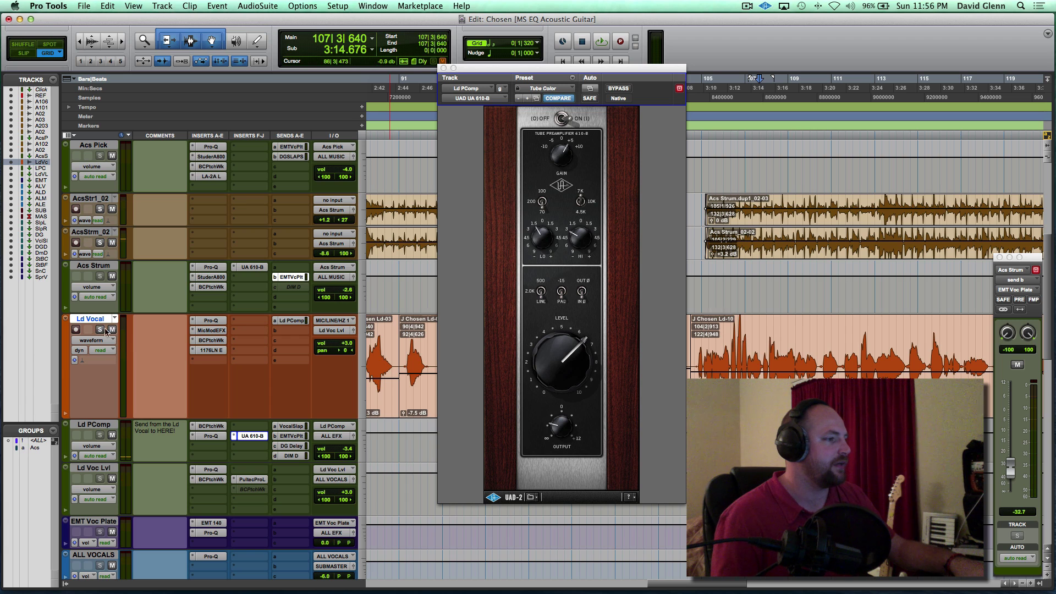
- Show the Vocal Slap send fader of the Ld PComp track and close the UA 610-B window
{"action": "scroll", "coordinate": [249, 380], "scroll_direction": "down", "scroll_amount": 2}
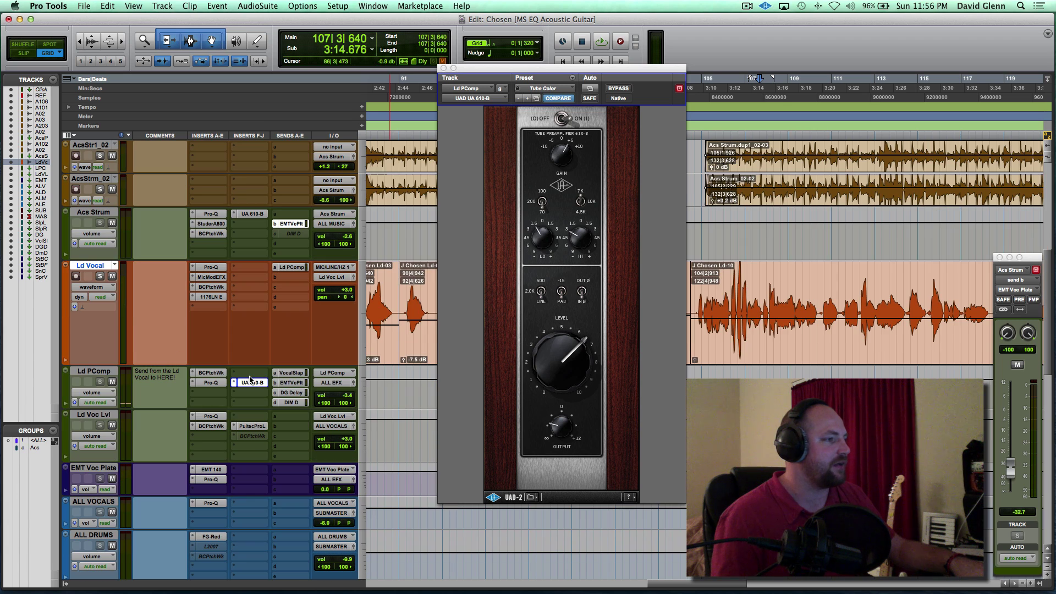
{"action": "left_click", "coordinate": [287, 374]}
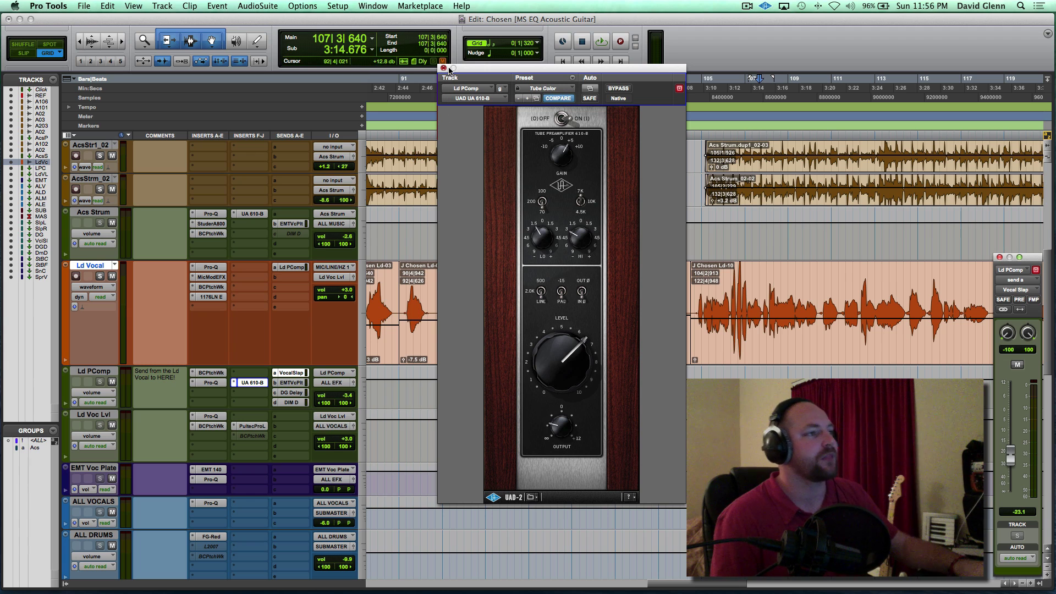
{"action": "left_click", "coordinate": [443, 68]}
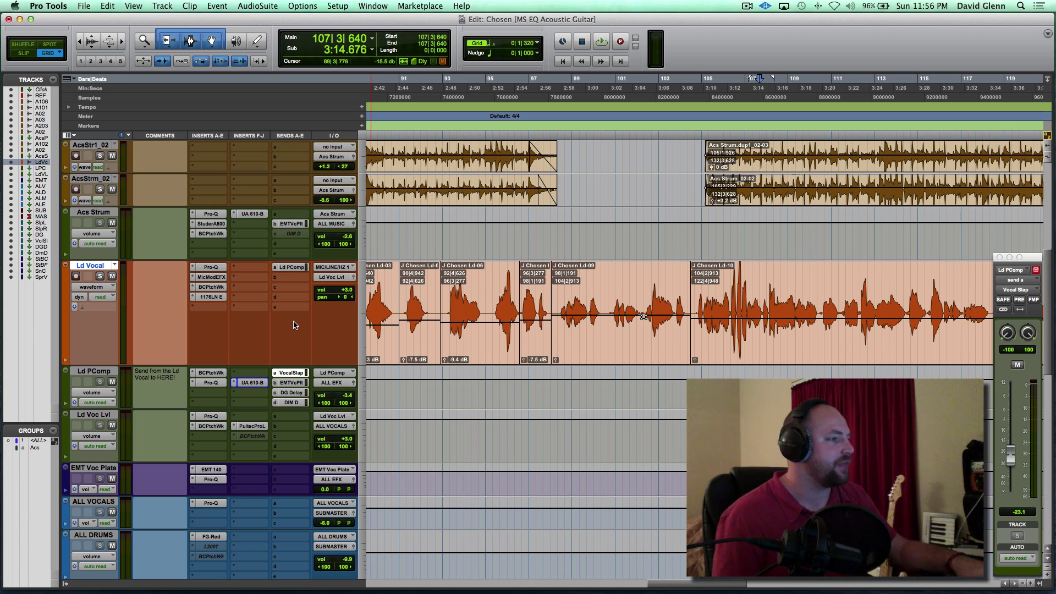
- Find the Vocal Slap track and inspect its Studer A800 and PM-EchoFlex inserts
{"action": "scroll", "coordinate": [294, 324], "scroll_direction": "right", "scroll_amount": 3}
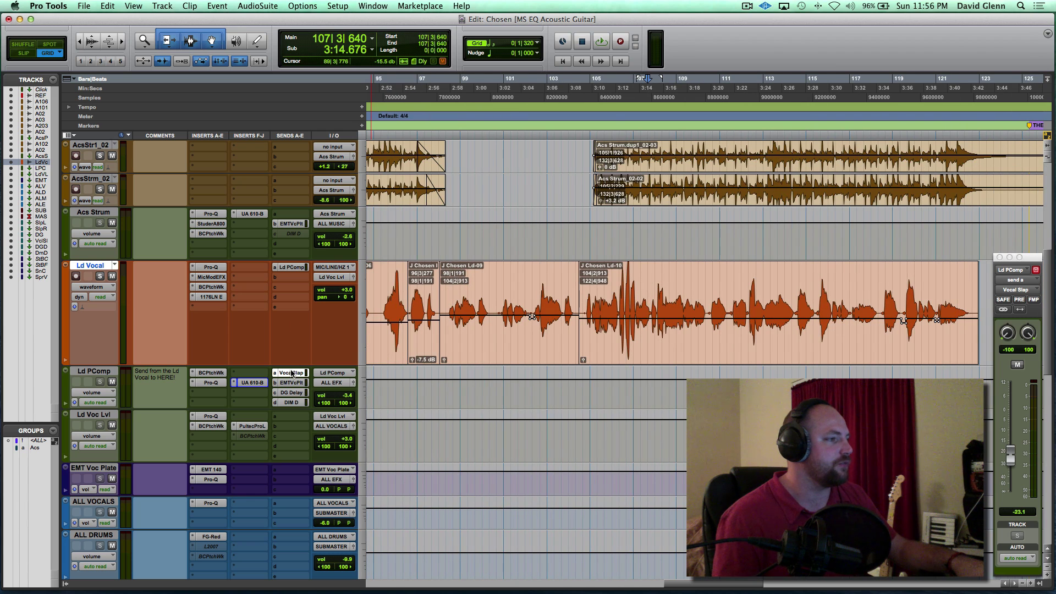
{"action": "scroll", "coordinate": [181, 352], "scroll_direction": "down", "scroll_amount": 10}
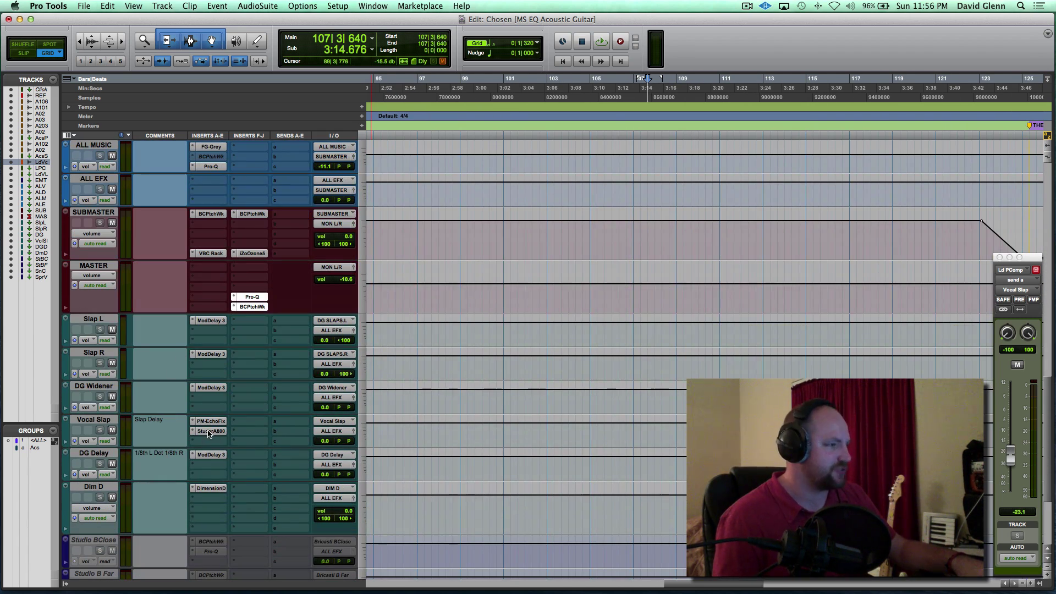
{"action": "left_click", "coordinate": [208, 432]}
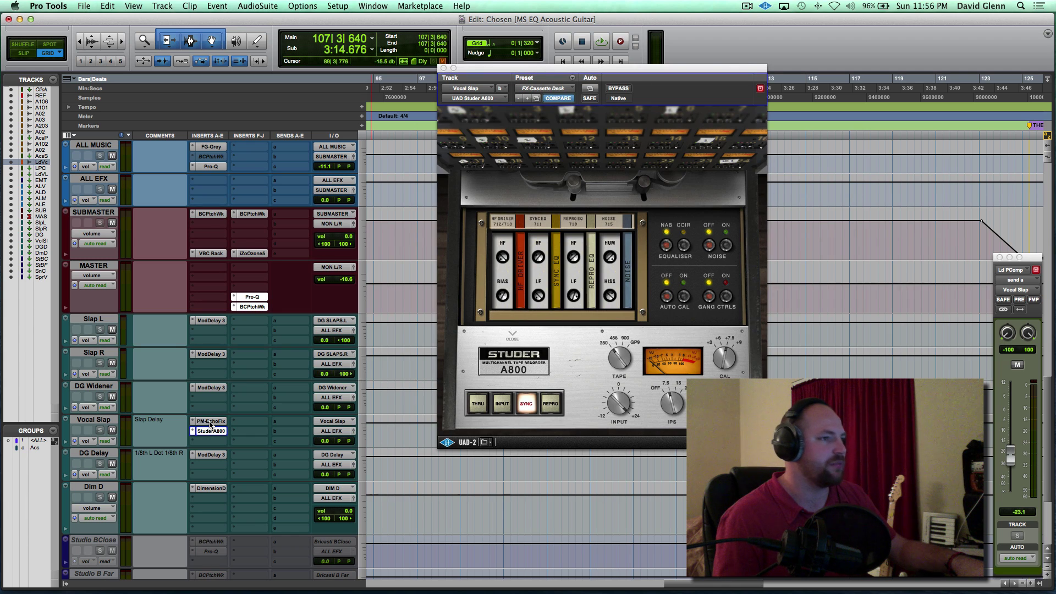
{"action": "left_click", "coordinate": [210, 421]}
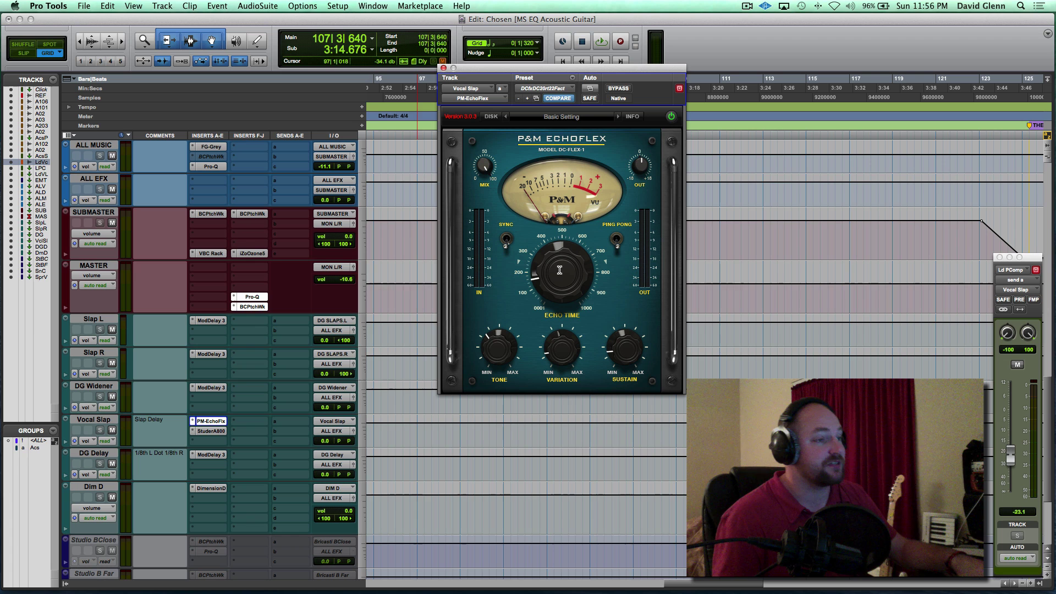
- Trace the send from Ld PComp to the Vocal Slap track, reopen its Studer A800 insert and move the window aside
{"action": "scroll", "coordinate": [163, 312], "scroll_direction": "up", "scroll_amount": 15}
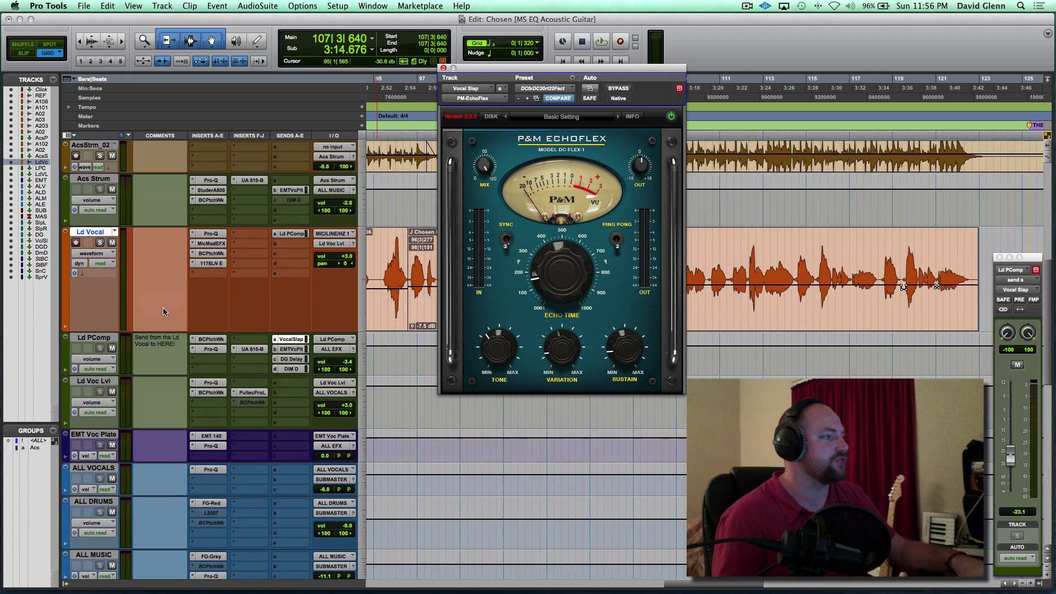
{"action": "scroll", "coordinate": [163, 311], "scroll_direction": "down", "scroll_amount": 5}
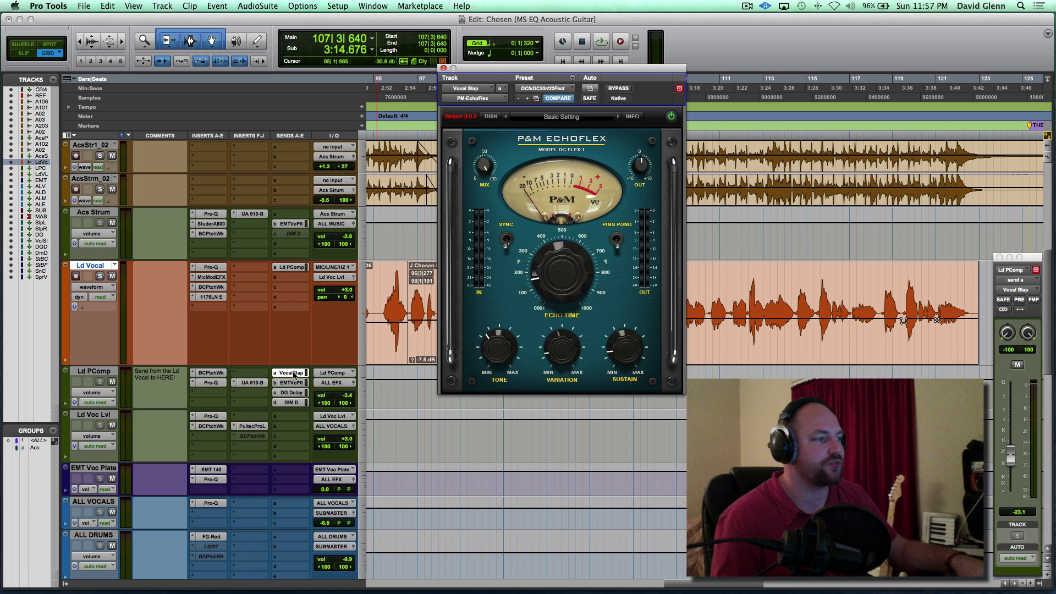
{"action": "scroll", "coordinate": [293, 375], "scroll_direction": "down", "scroll_amount": 20}
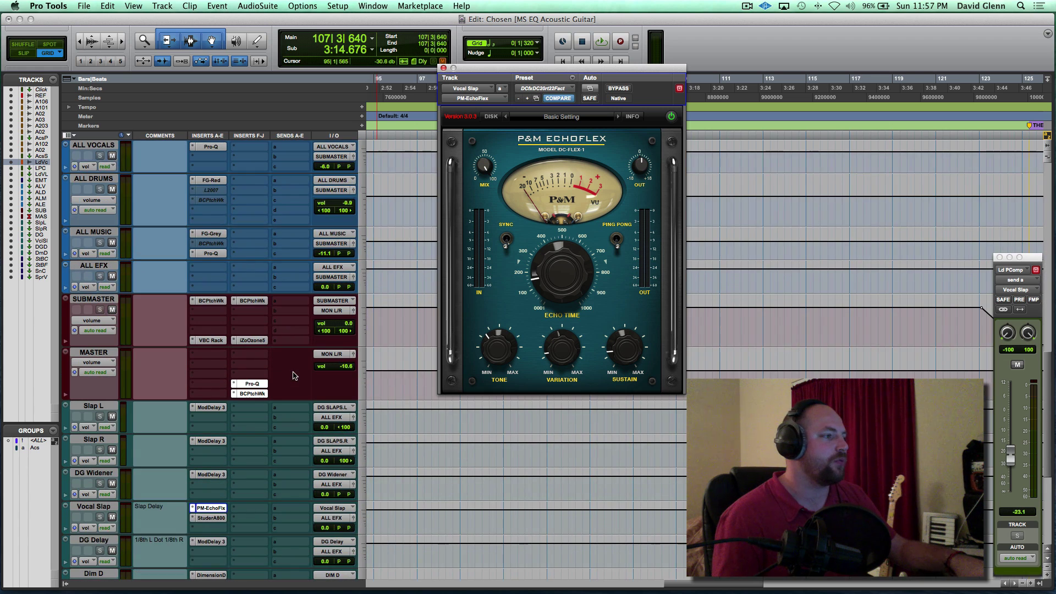
{"action": "left_click", "coordinate": [210, 398]}
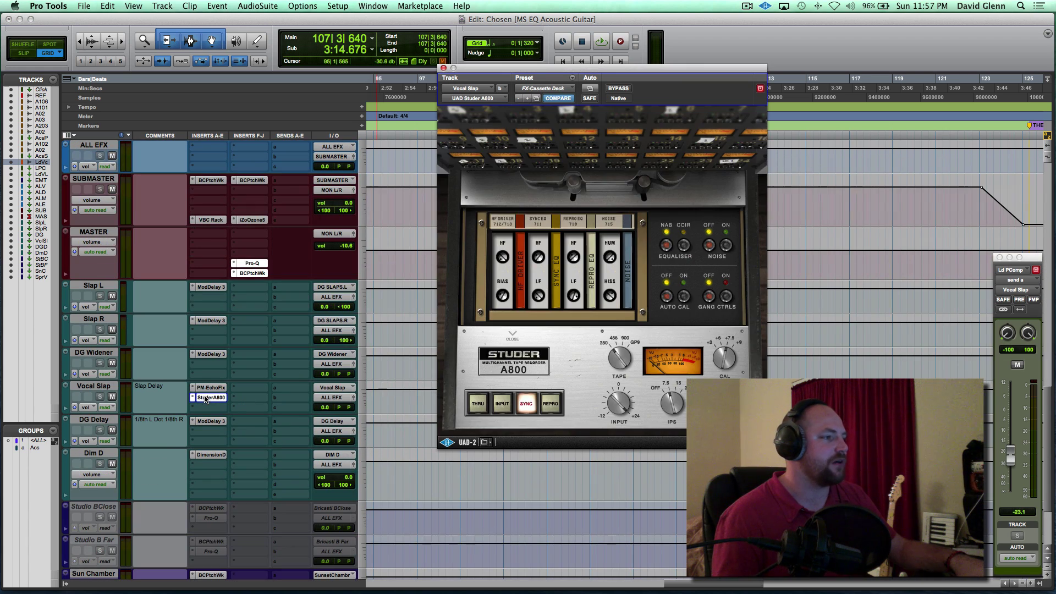
{"action": "left_click_drag", "start_coordinate": [598, 70], "coordinate": [753, 132]}
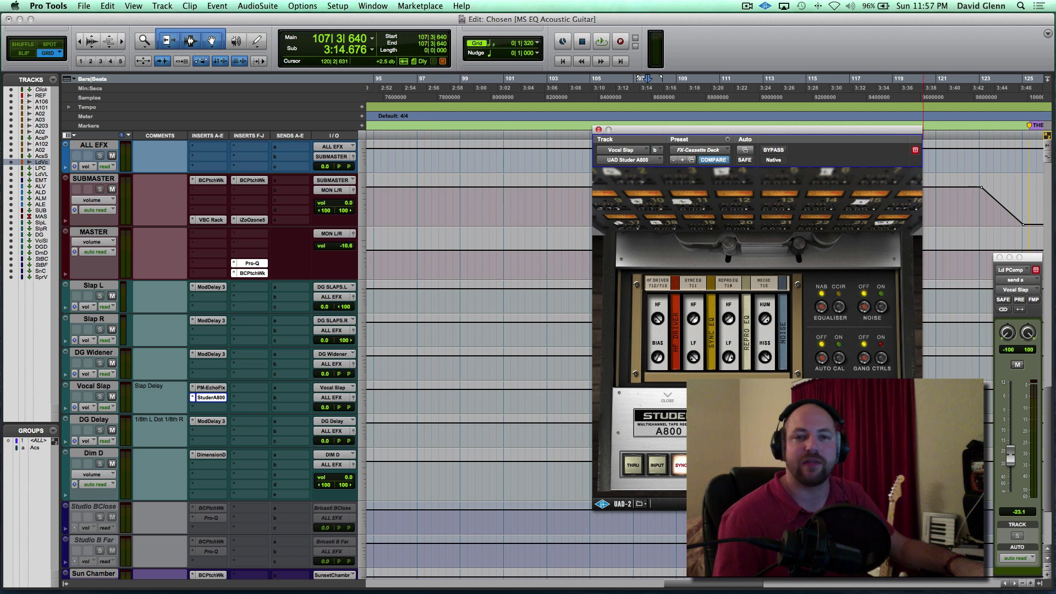
- Bypass the Studer A800 on Vocal Slap and set the playback start to 100|3|640 on the lead vocal
{"action": "left_click", "coordinate": [211, 397], "text": "super"}
{"action": "scroll", "coordinate": [500, 336], "scroll_direction": "up", "scroll_amount": 10}
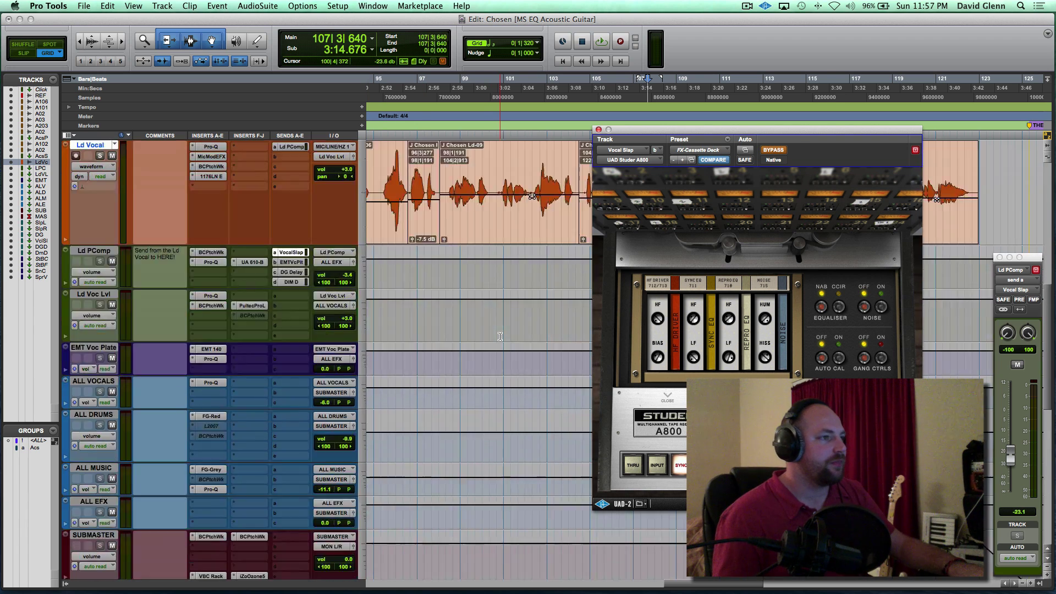
{"action": "left_click", "coordinate": [496, 340]}
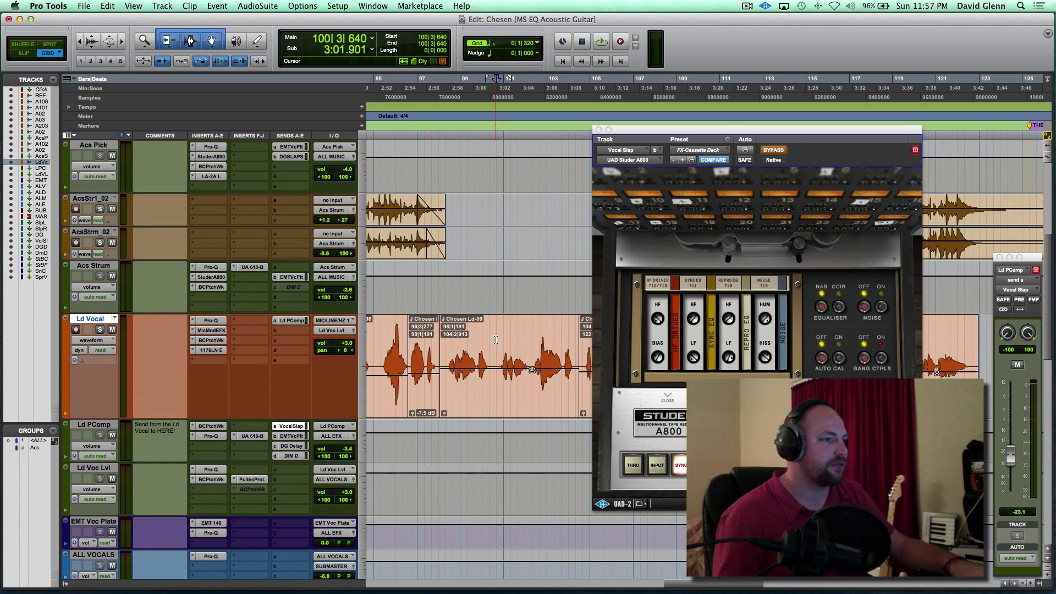
{"action": "left_click", "coordinate": [290, 425]}
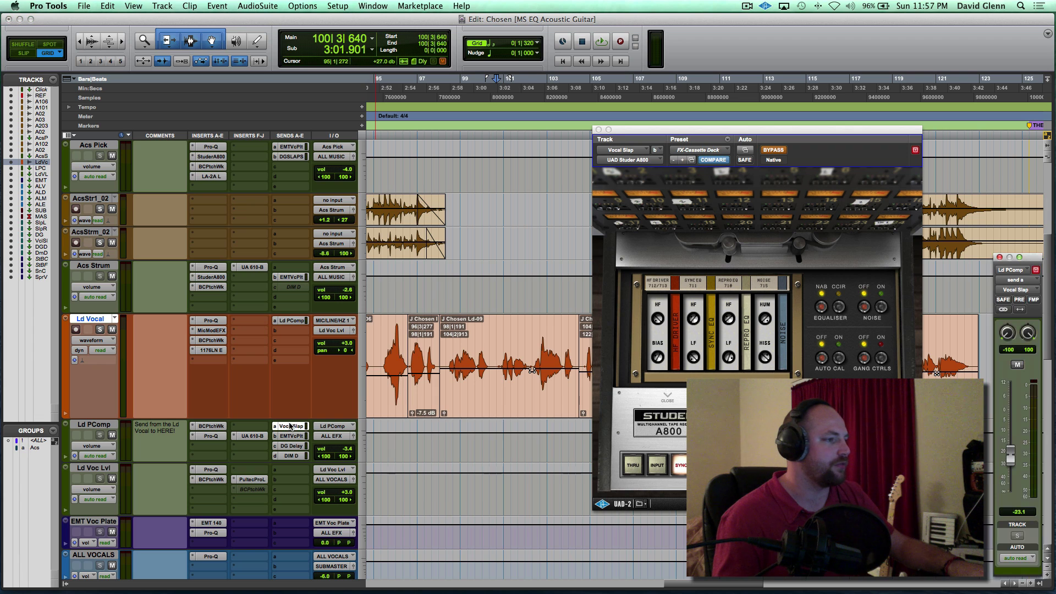
- Play from 100|3|640 in two passes, raising Ld PComp's Vocal Slap send to -12.1 dB and to -4.6 dB to audition the slap delay
{"action": "key", "text": "space"}
{"action": "mouse_move", "coordinate": [1011, 459]}
{"action": "left_mouse_down"}
{"action": "mouse_move", "coordinate": [1016, 417]}
{"action": "mouse_move", "coordinate": [1009, 442]}
{"action": "left_mouse_up"}
{"action": "key", "text": "space"}
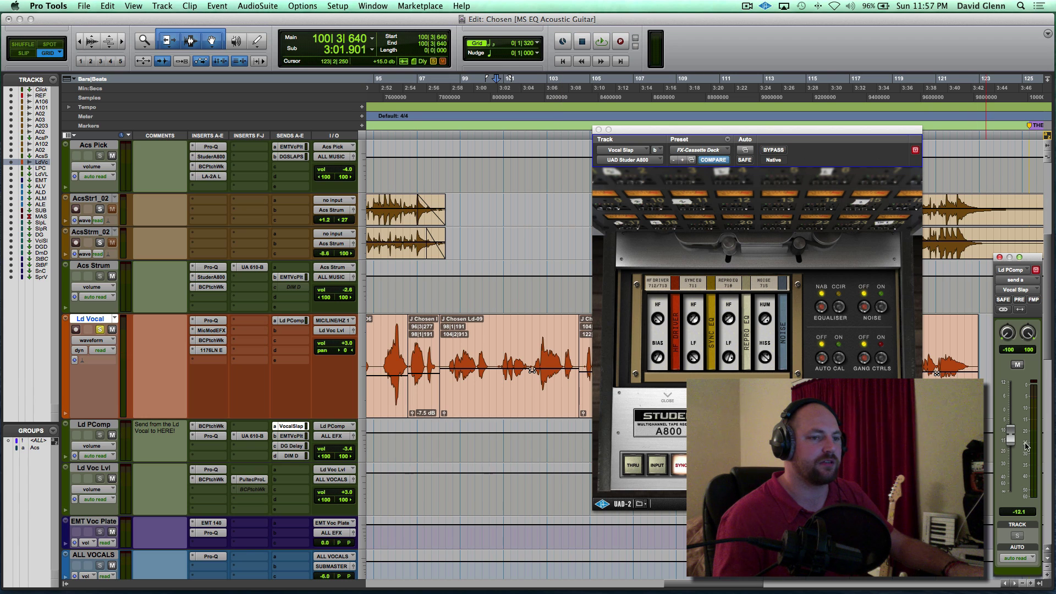
{"action": "key", "text": "space"}
{"action": "left_click_drag", "start_coordinate": [1009, 472], "coordinate": [1010, 424]}
{"action": "key", "text": "space"}
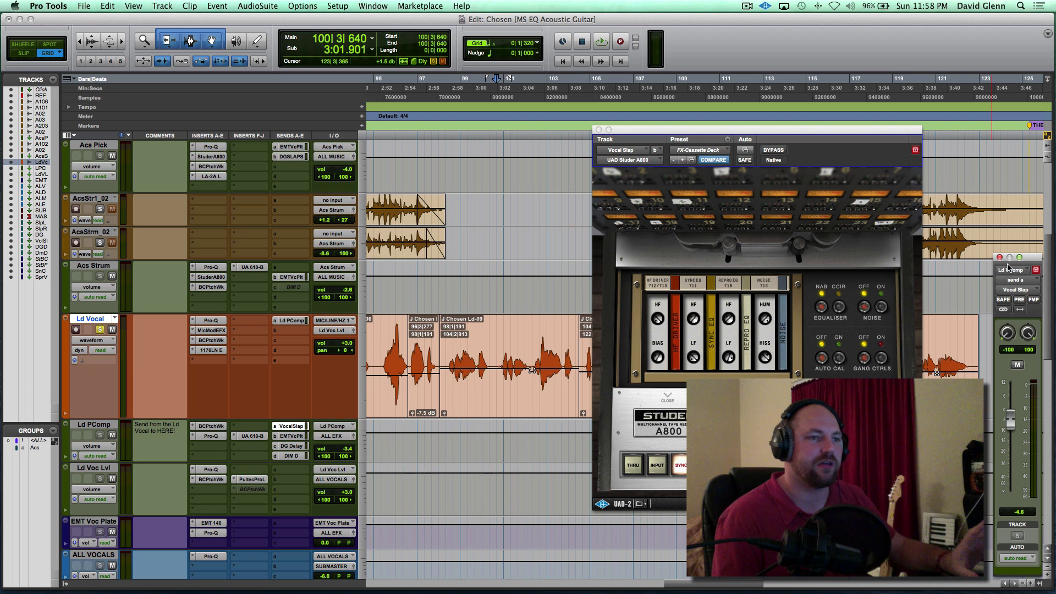
- Undo the last Vocal Slap send level change and close the Studer A800 window
{"action": "key", "text": "super+z"}
{"action": "left_click", "coordinate": [598, 130]}
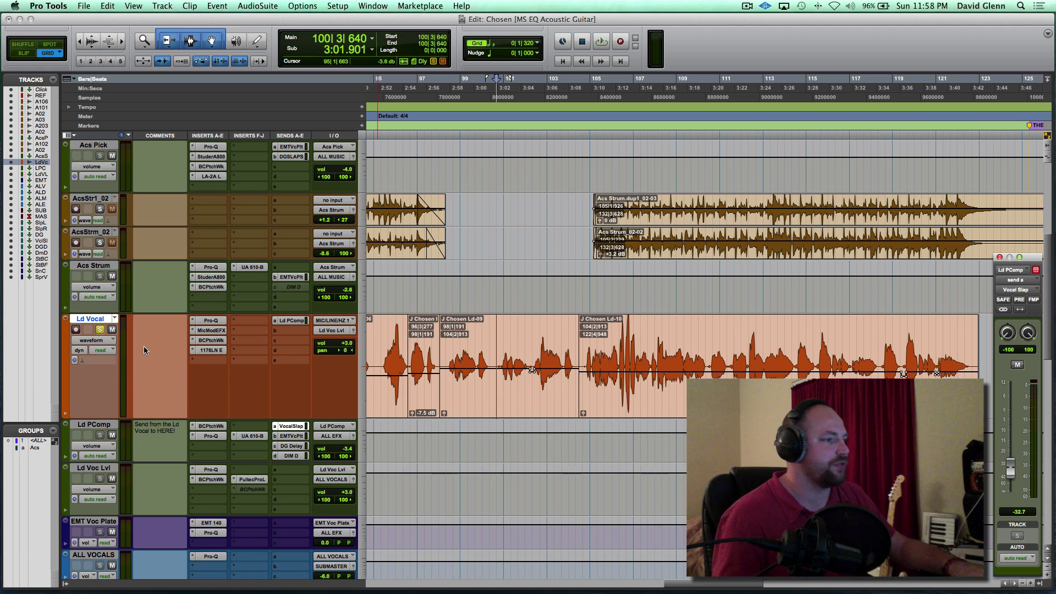
- Open Ld PComp's EMT Voc Plate send and play the lead vocal from 102|3|640, riding the send level to audition the plate reverb
{"action": "scroll", "coordinate": [143, 345], "scroll_direction": "down", "scroll_amount": 3}
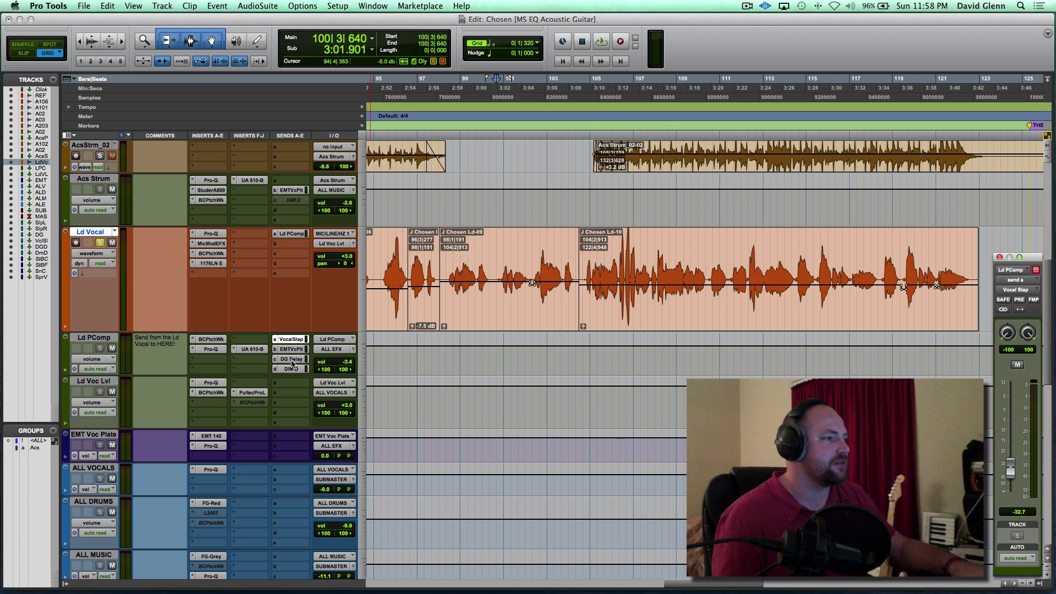
{"action": "left_click", "coordinate": [292, 350]}
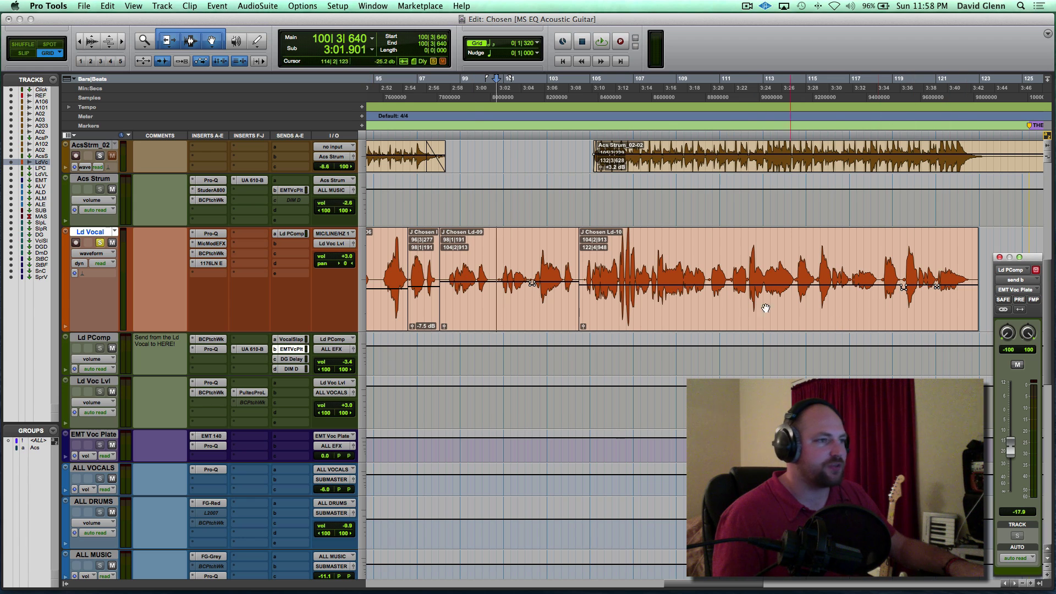
{"action": "left_click", "coordinate": [540, 252]}
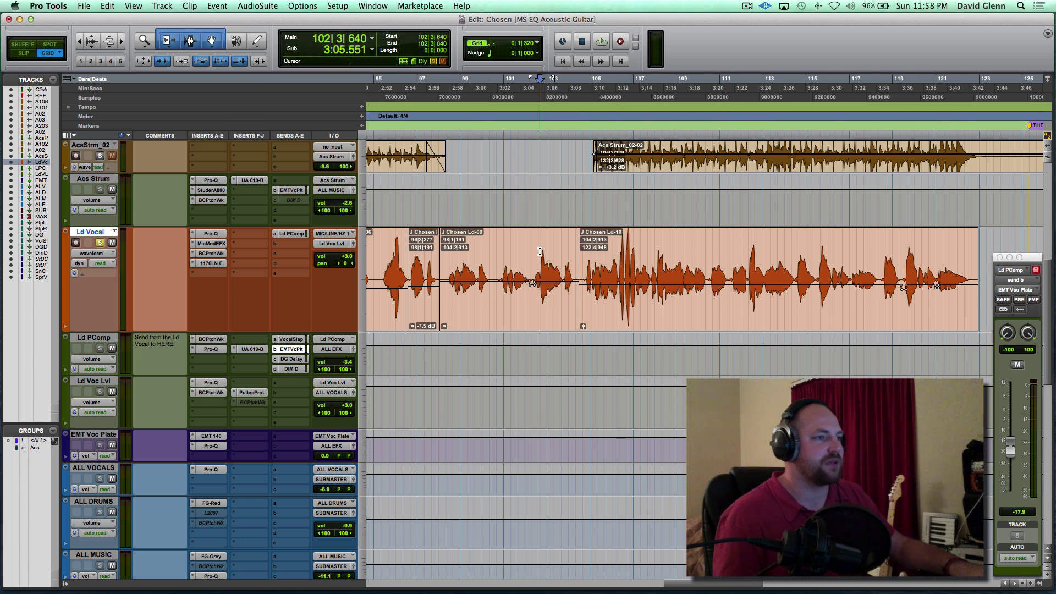
{"action": "key", "text": "space"}
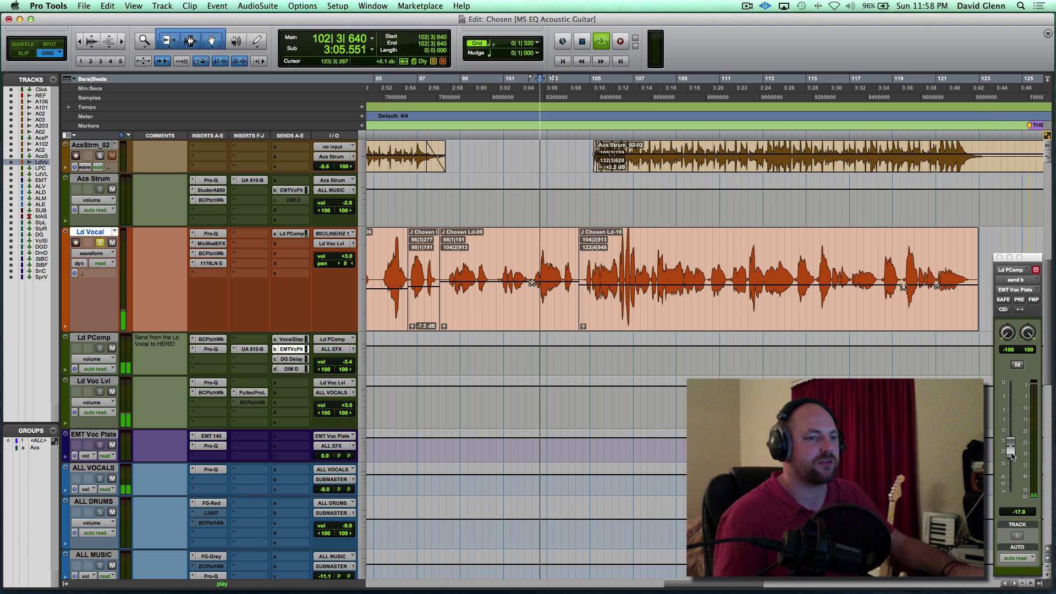
{"action": "mouse_move", "coordinate": [1010, 450]}
{"action": "left_mouse_down"}
{"action": "mouse_move", "coordinate": [1011, 499]}
{"action": "mouse_move", "coordinate": [1011, 423]}
{"action": "mouse_move", "coordinate": [1010, 448]}
{"action": "left_mouse_up"}
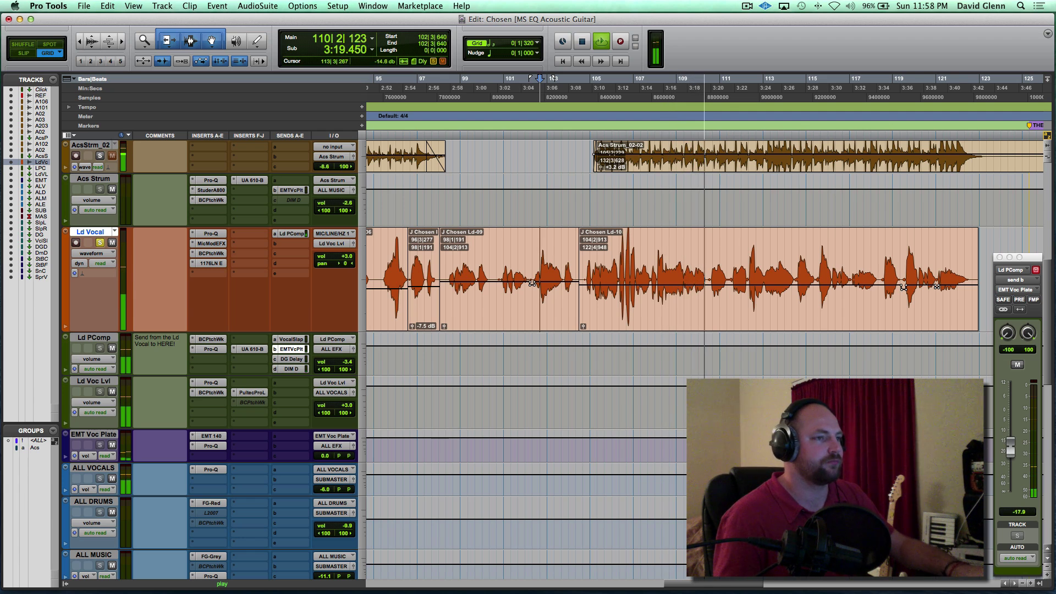
{"action": "key", "text": "space"}
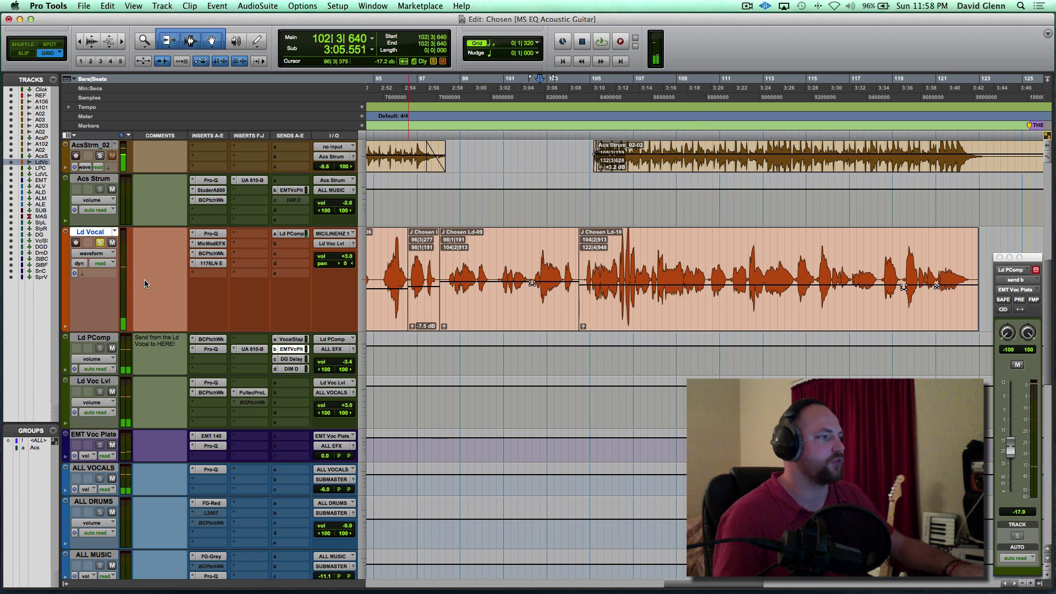
- Open Ld PComp's DG Delay send and play from 105|1|000, riding the send level to audition the delay
{"action": "left_click", "coordinate": [292, 359]}
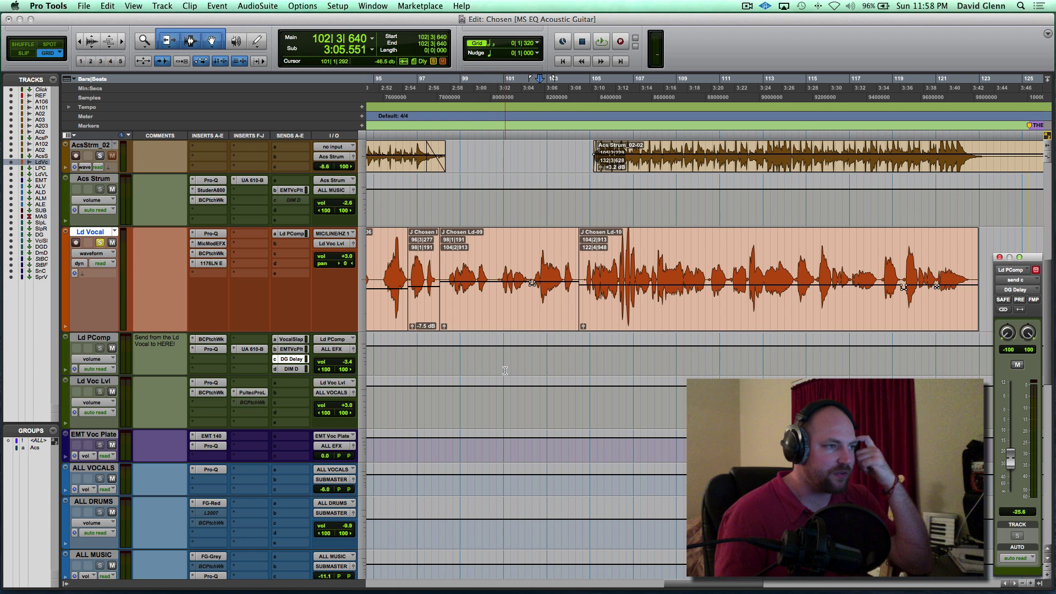
{"action": "scroll", "coordinate": [590, 356], "scroll_direction": "right", "scroll_amount": 5}
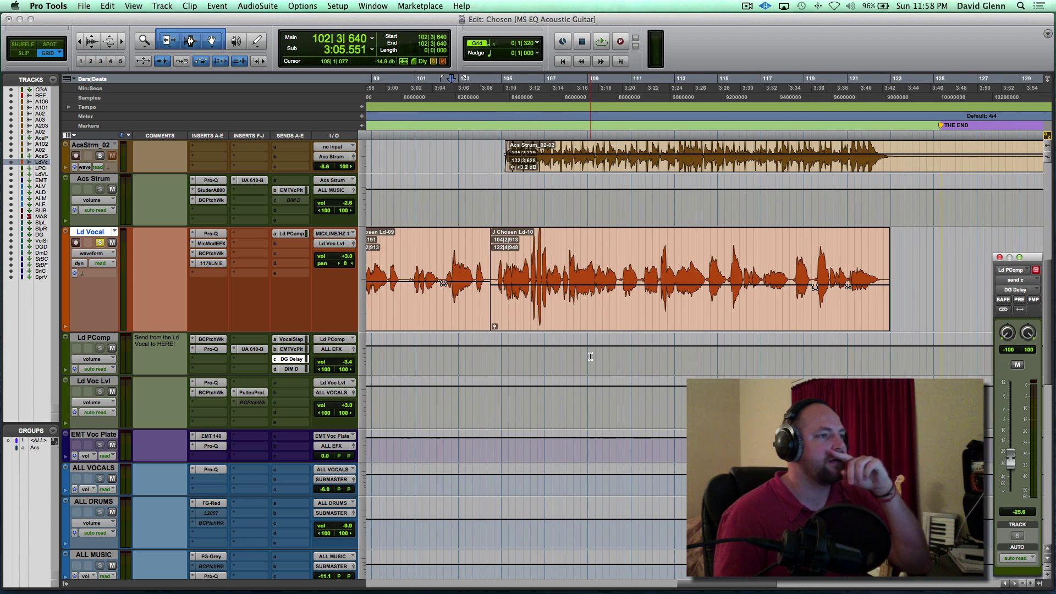
{"action": "left_click", "coordinate": [501, 355]}
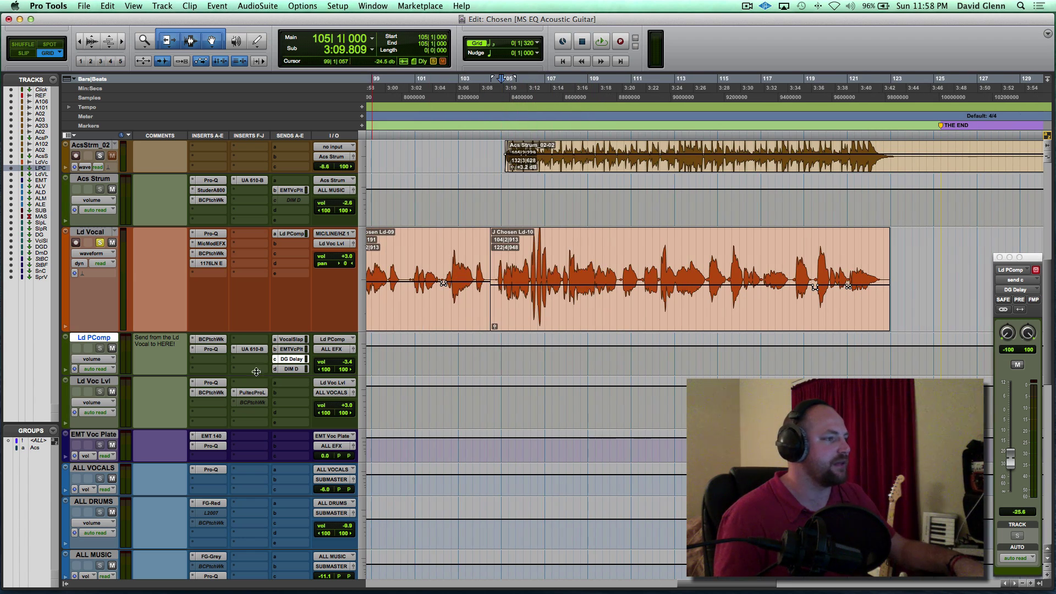
{"action": "key", "text": "space"}
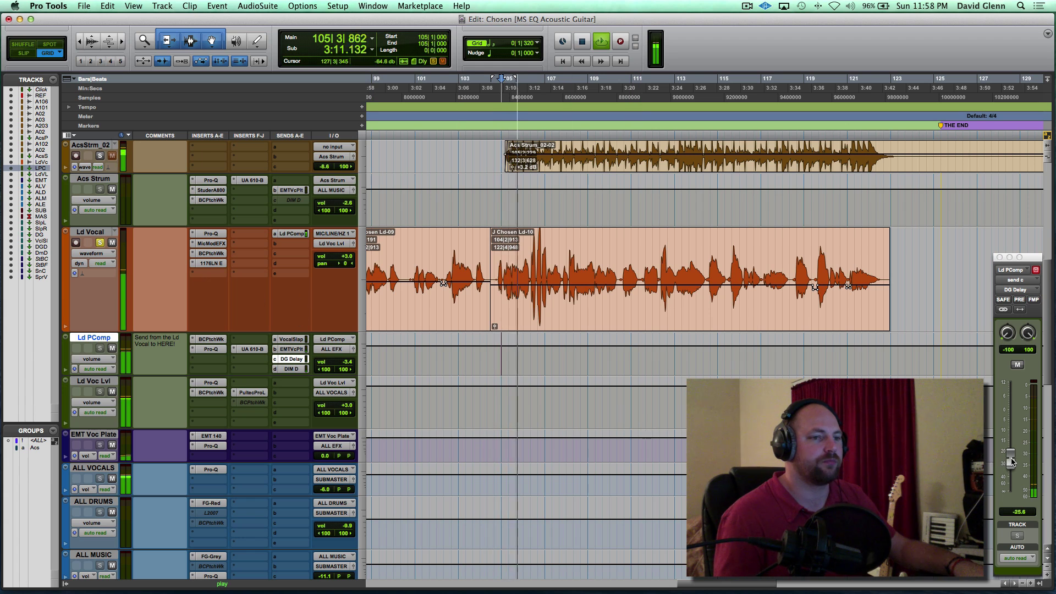
{"action": "left_click_drag", "start_coordinate": [1011, 459], "coordinate": [1012, 440]}
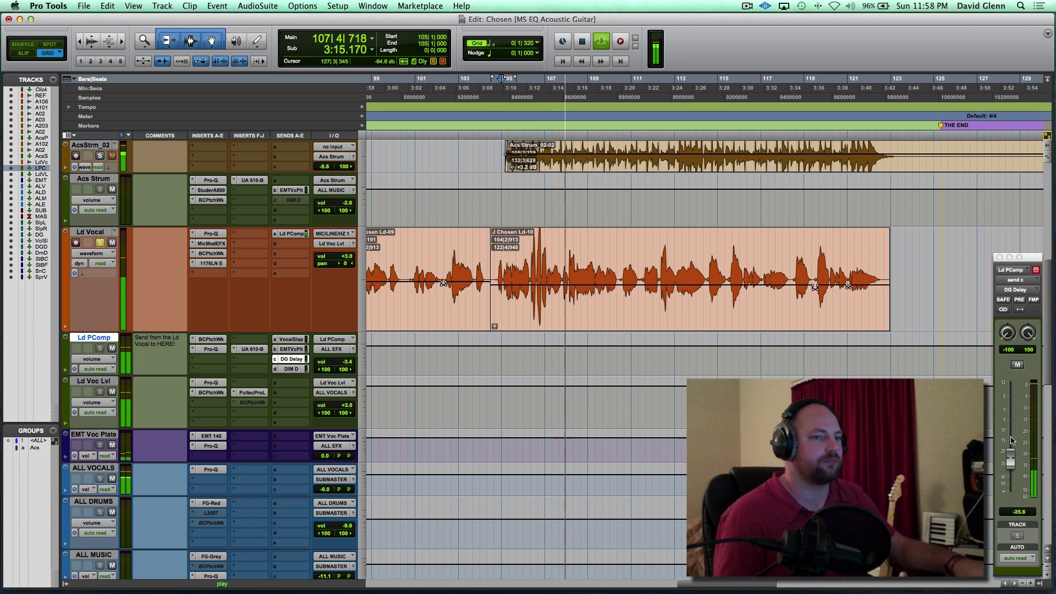
{"action": "key", "text": "space"}
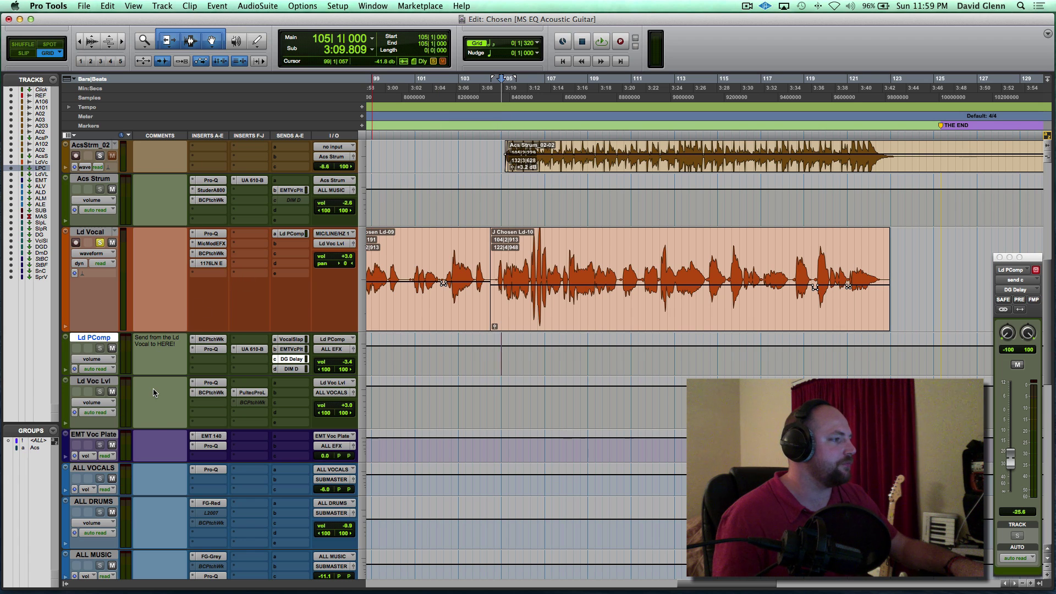
- Open Ld PComp's DIM D send and play from 105|1|000, muting and unmuting the send to compare
{"action": "scroll", "coordinate": [154, 390], "scroll_direction": "down", "scroll_amount": 1}
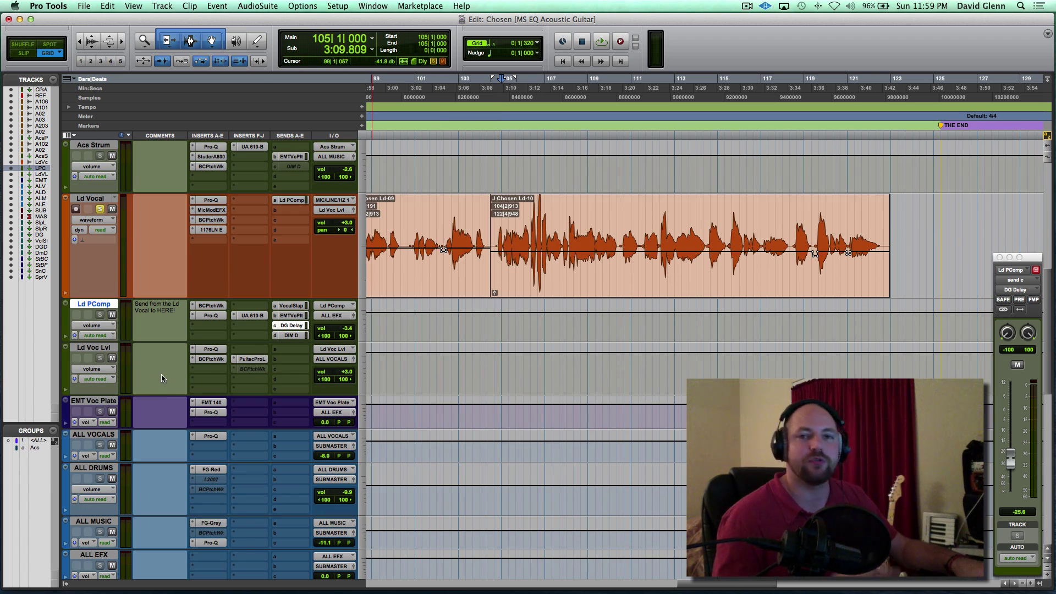
{"action": "scroll", "coordinate": [161, 378], "scroll_direction": "down", "scroll_amount": 1}
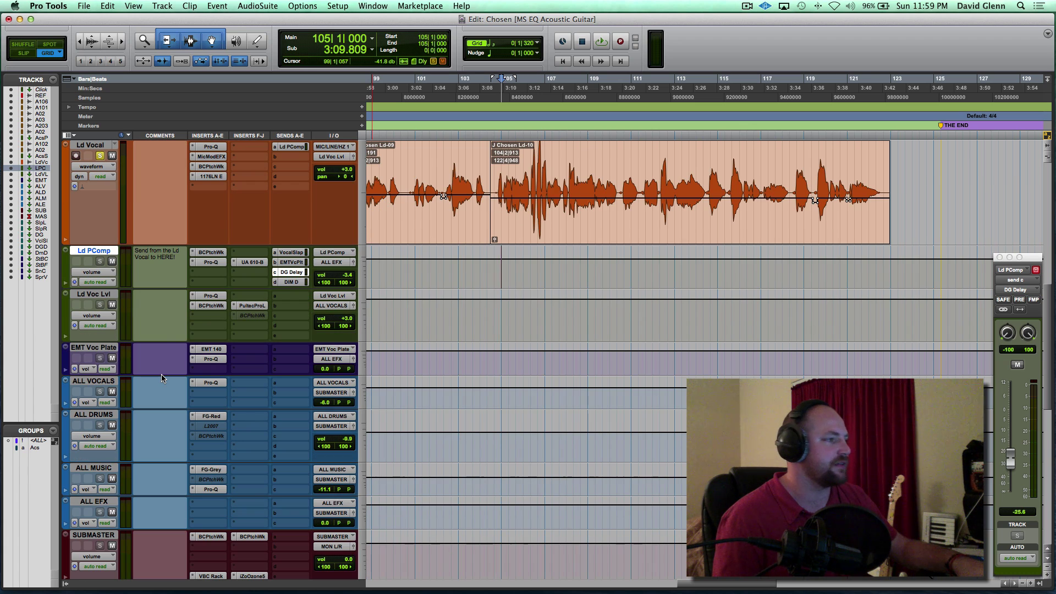
{"action": "left_click", "coordinate": [291, 282]}
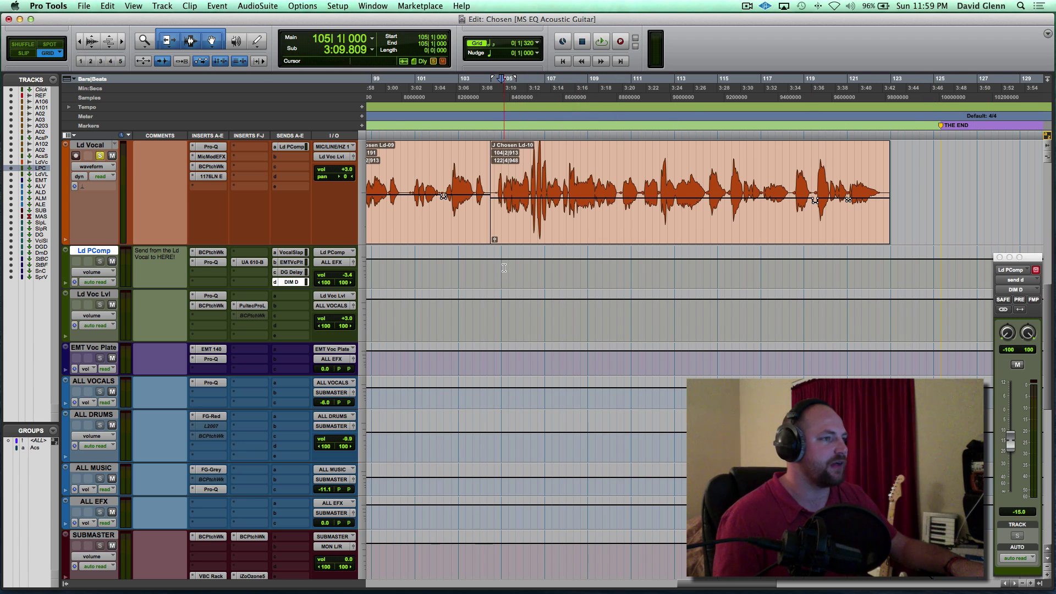
{"action": "key", "text": "space"}
{"action": "left_click", "coordinate": [1016, 365]}
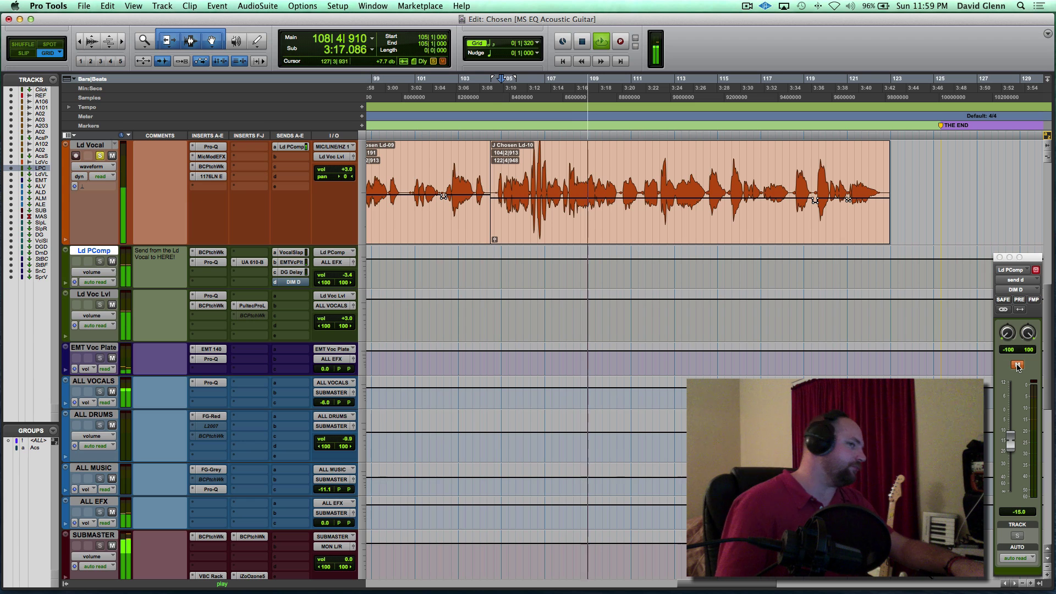
{"action": "key", "text": "space"}
{"action": "left_click", "coordinate": [1018, 365]}
- Replay from 105|1|000 with the DIM D send active, riding its level to audition the effect
{"action": "key", "text": "space"}
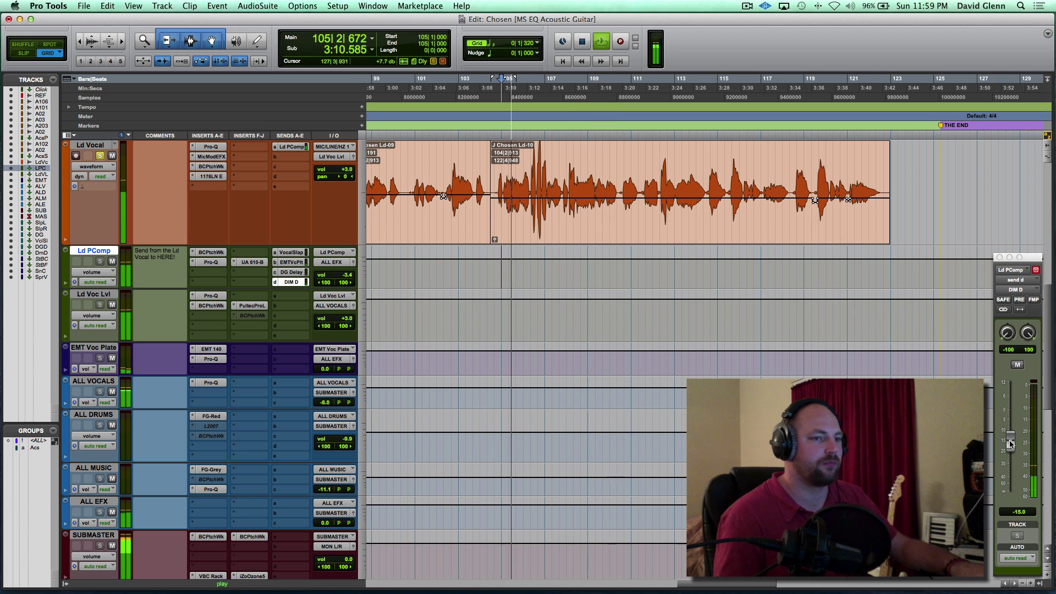
{"action": "mouse_move", "coordinate": [1010, 438]}
{"action": "left_mouse_down"}
{"action": "mouse_move", "coordinate": [1012, 408]}
{"action": "mouse_move", "coordinate": [1008, 434]}
{"action": "left_mouse_up"}
{"action": "key", "text": "space"}
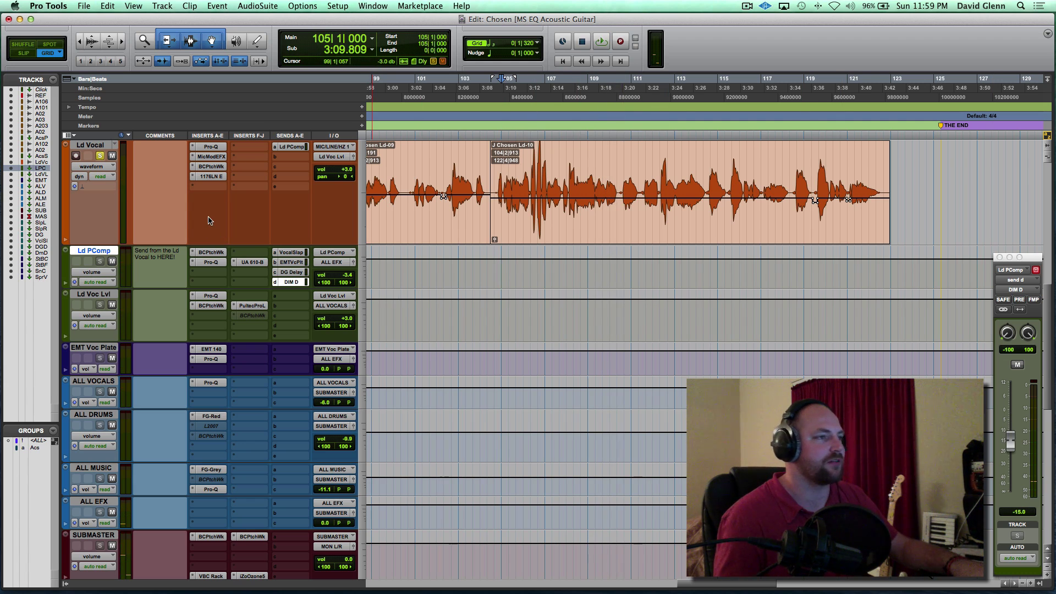
- Take the Ld Vocal track out of solo
{"action": "left_click", "coordinate": [100, 155]}
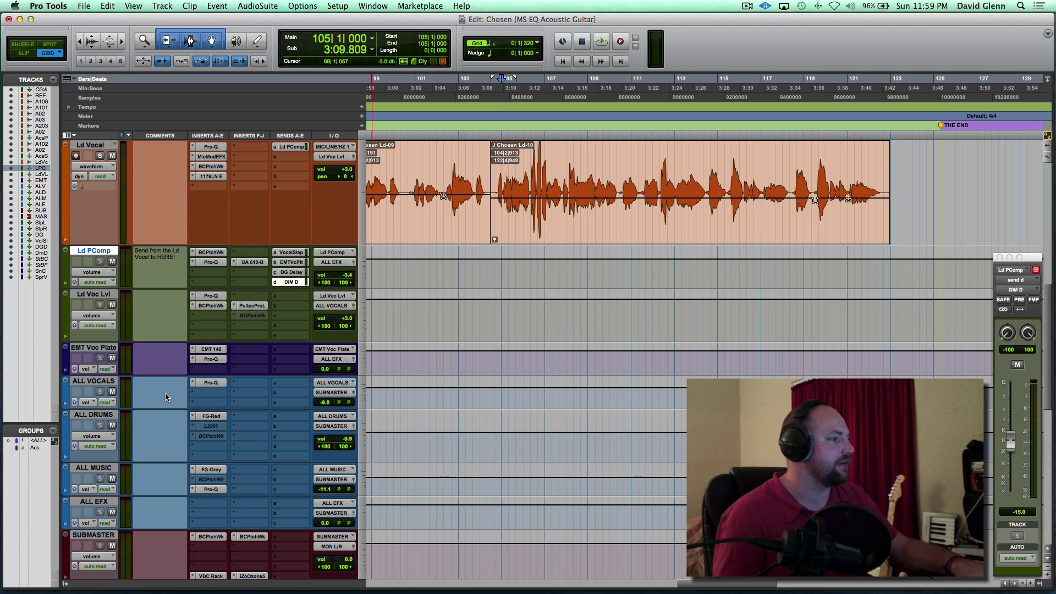
{"action": "scroll", "coordinate": [164, 393], "scroll_direction": "up", "scroll_amount": 3}
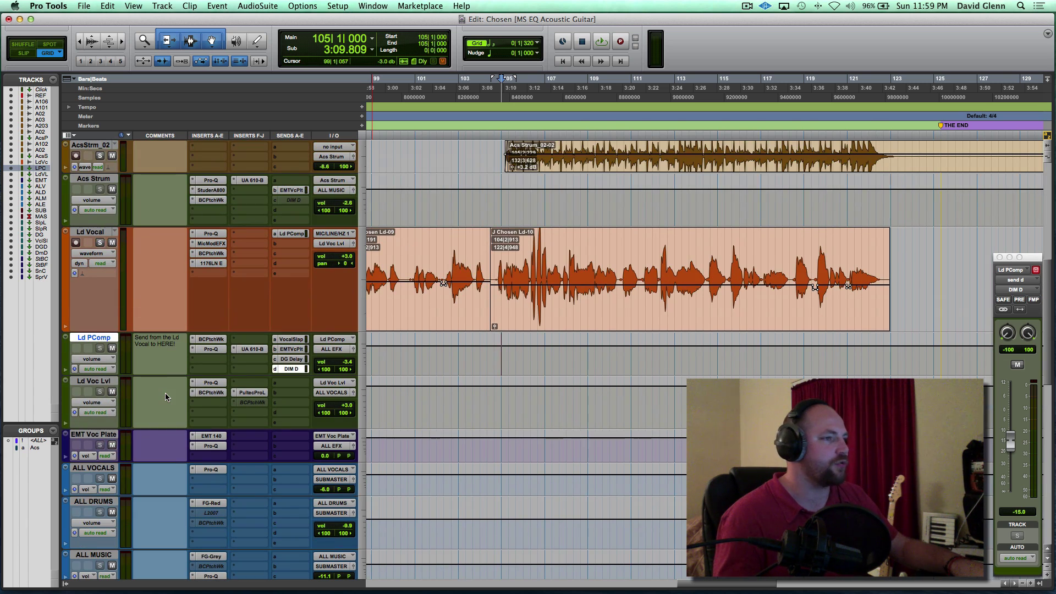